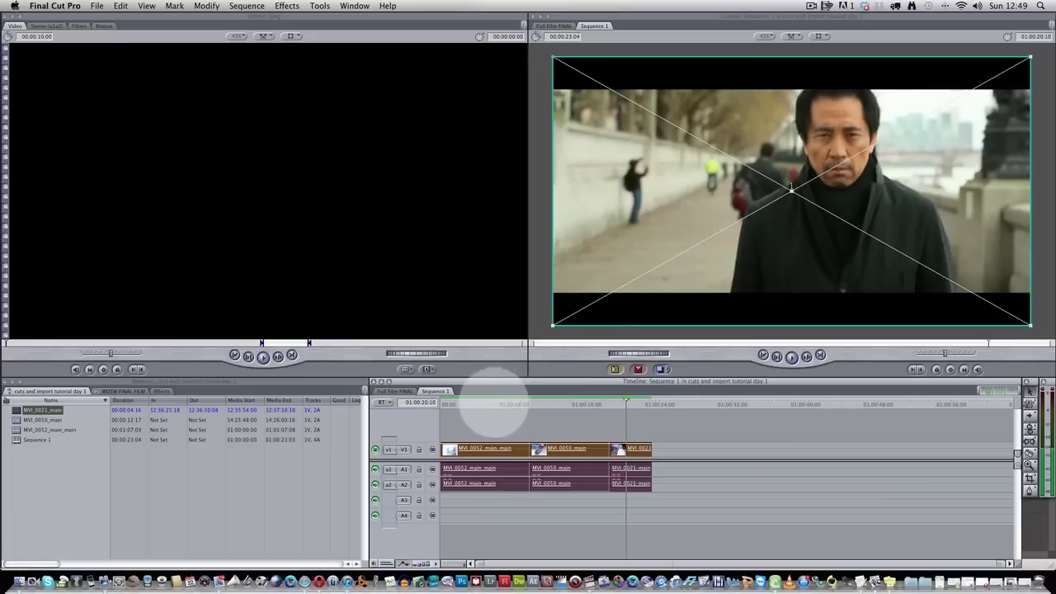
- Select all clips in the sequence, play it back, and park the playhead on the MVI_0021 clip
{"action": "key", "text": "Left"}
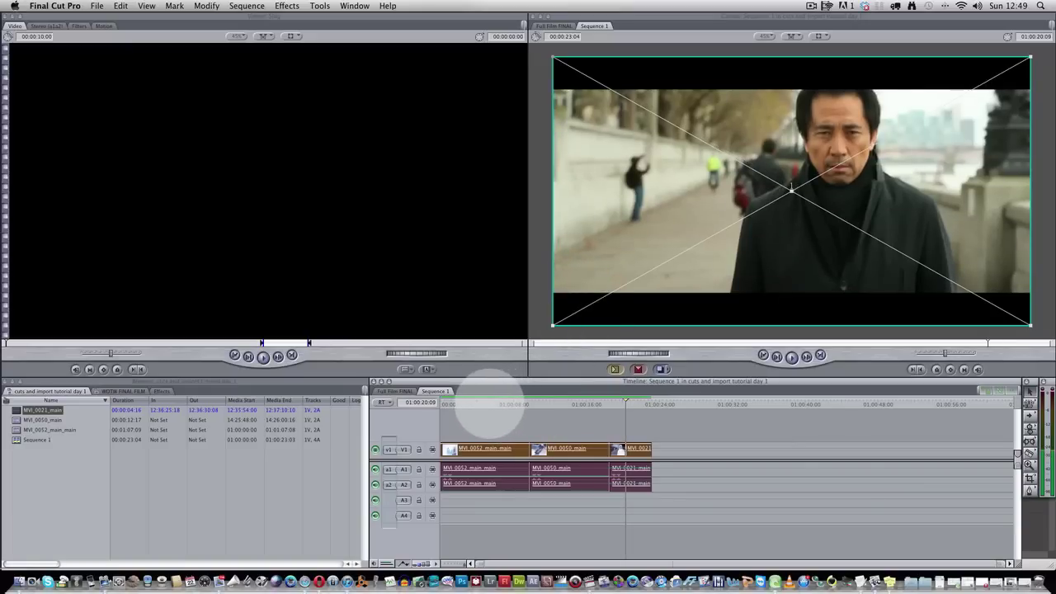
{"action": "key", "text": "super+a"}
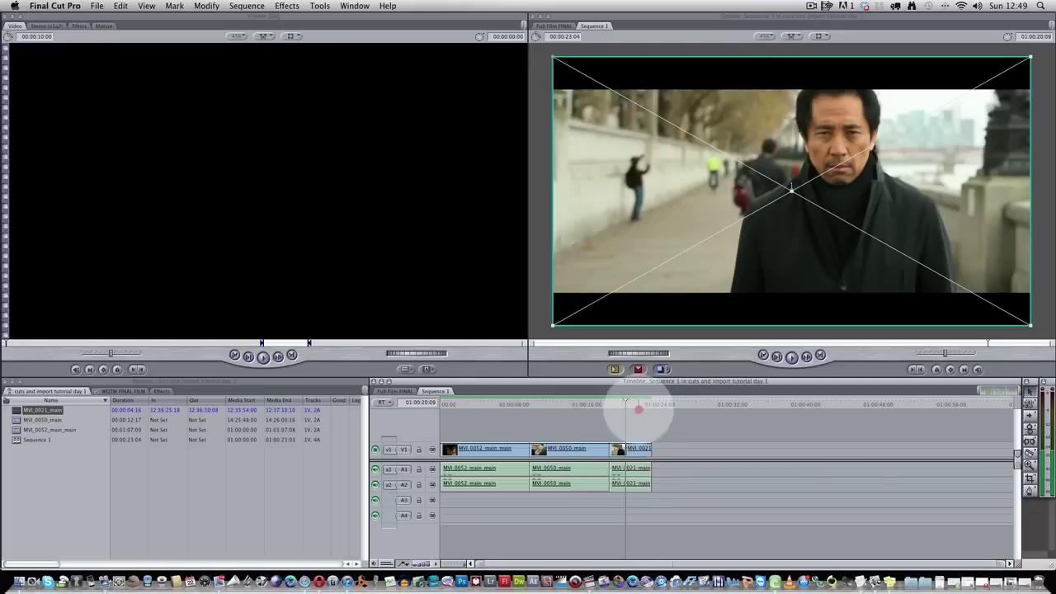
{"action": "key", "text": "space"}
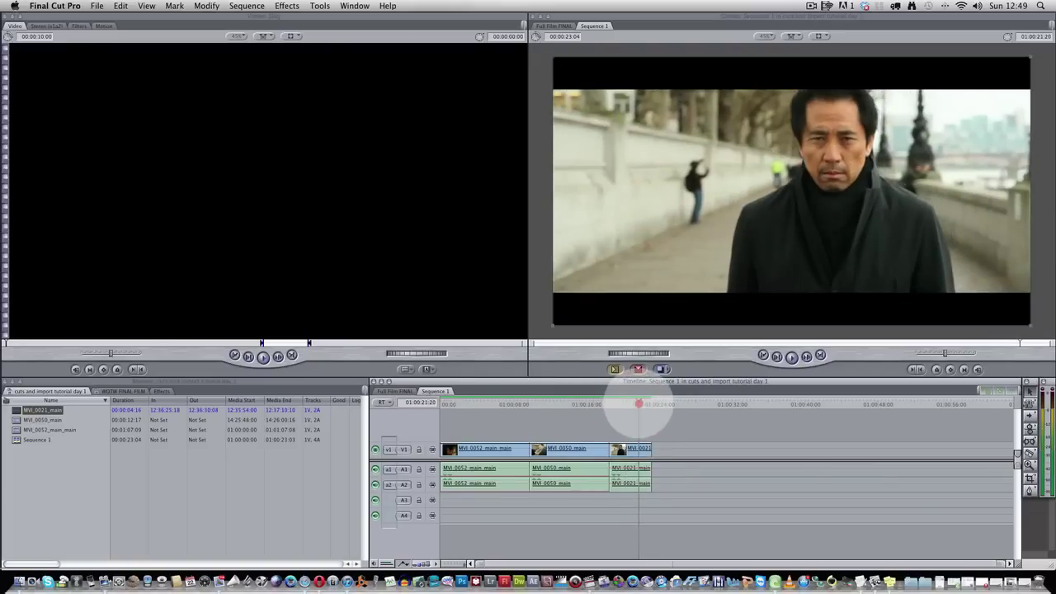
{"action": "left_click", "coordinate": [637, 404]}
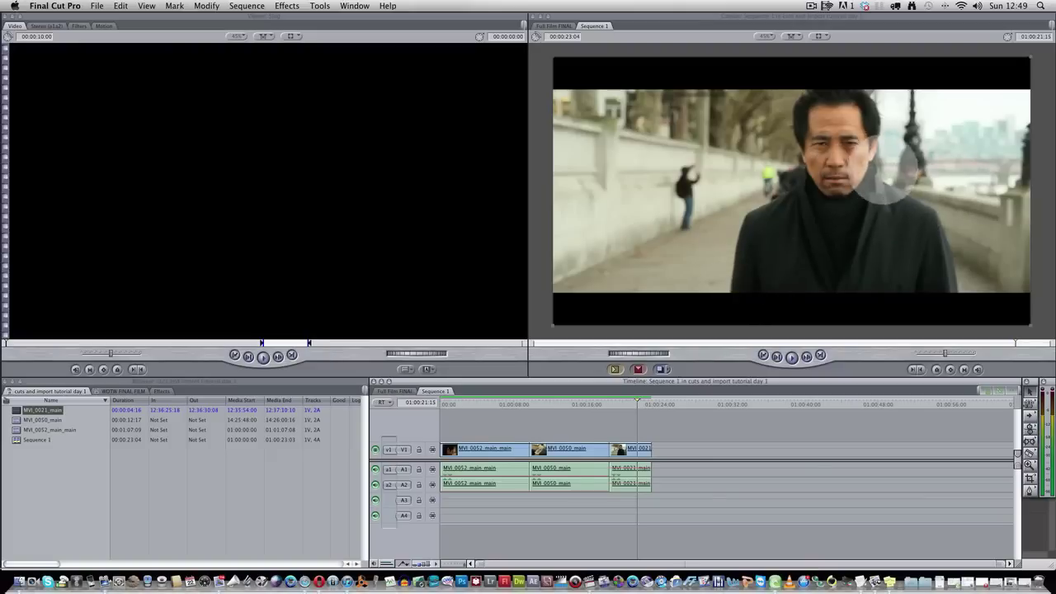
{"action": "key", "text": "j"}
{"action": "key", "text": "k"}
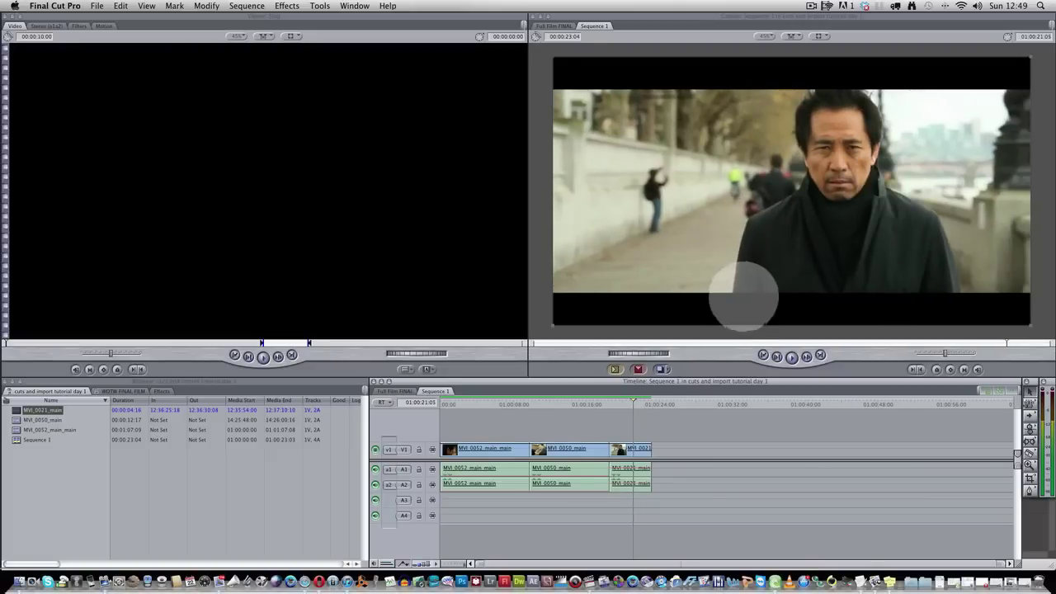
{"action": "left_click_drag", "start_coordinate": [634, 403], "coordinate": [632, 403]}
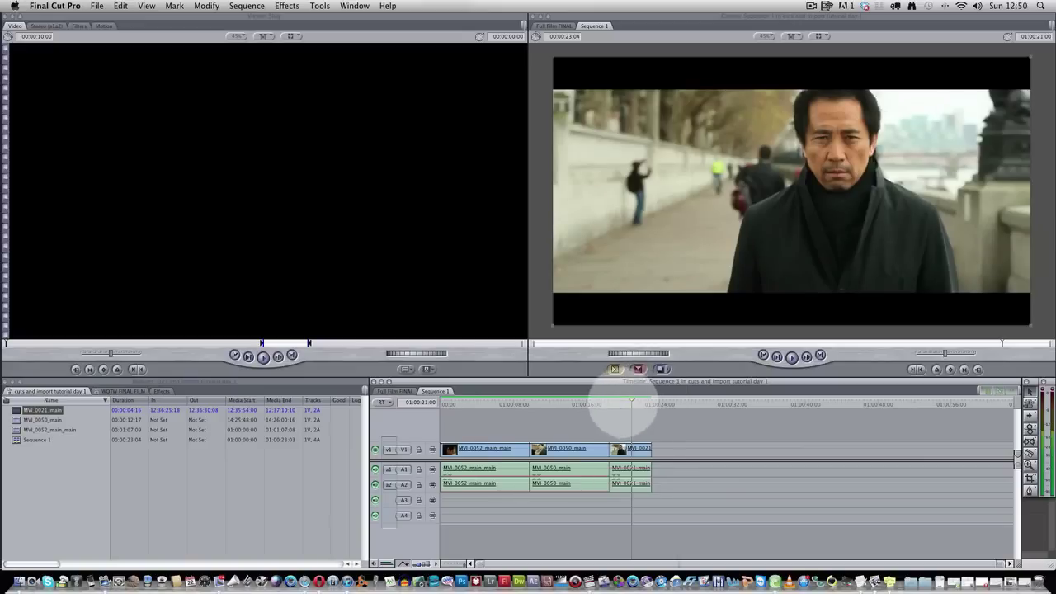
- Open the MVI_0021_main clip and browse the Effects menu without picking a filter
{"action": "double_click", "coordinate": [634, 448]}
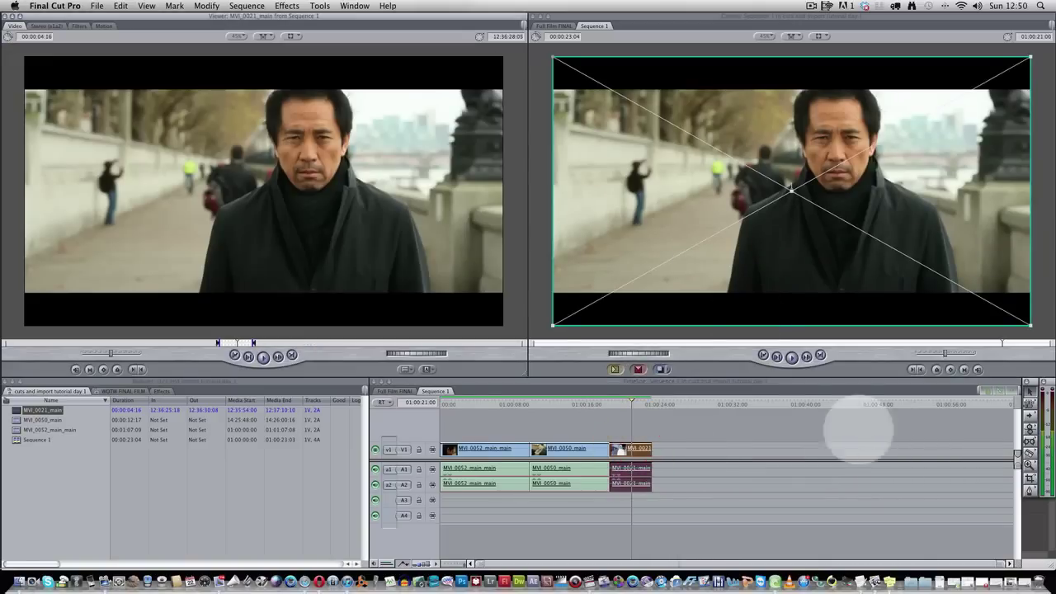
{"action": "left_click", "coordinate": [287, 6]}
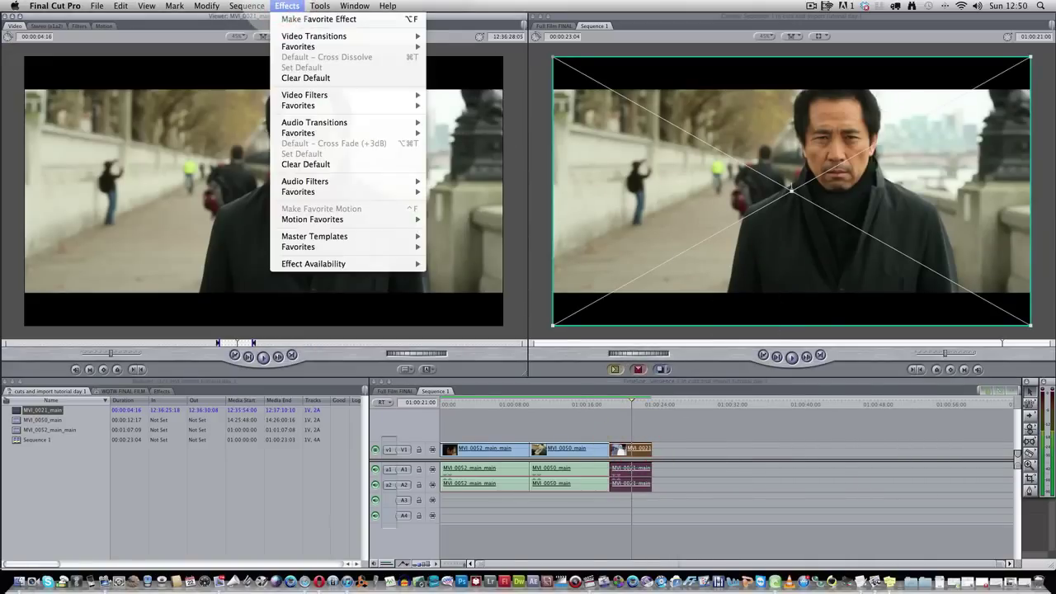
{"action": "mouse_move", "coordinate": [247, 6]}
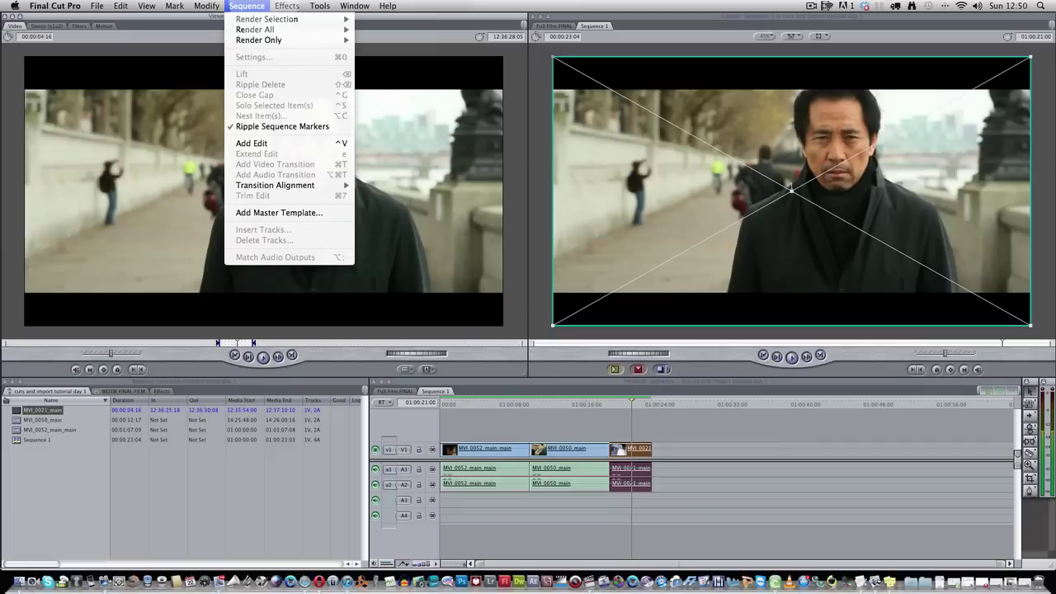
{"action": "mouse_move", "coordinate": [307, 6]}
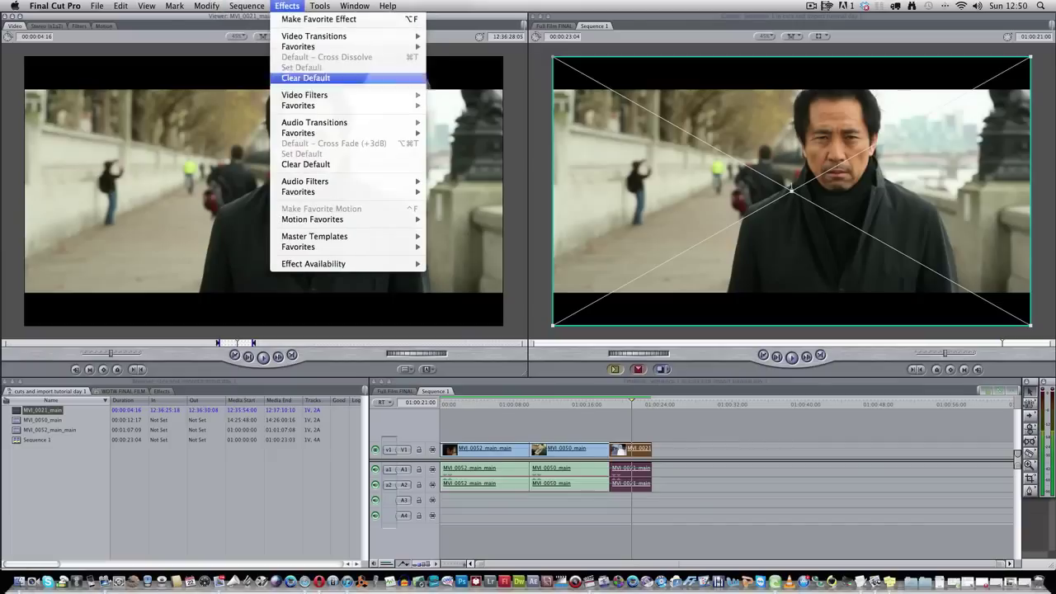
{"action": "left_click", "coordinate": [629, 405]}
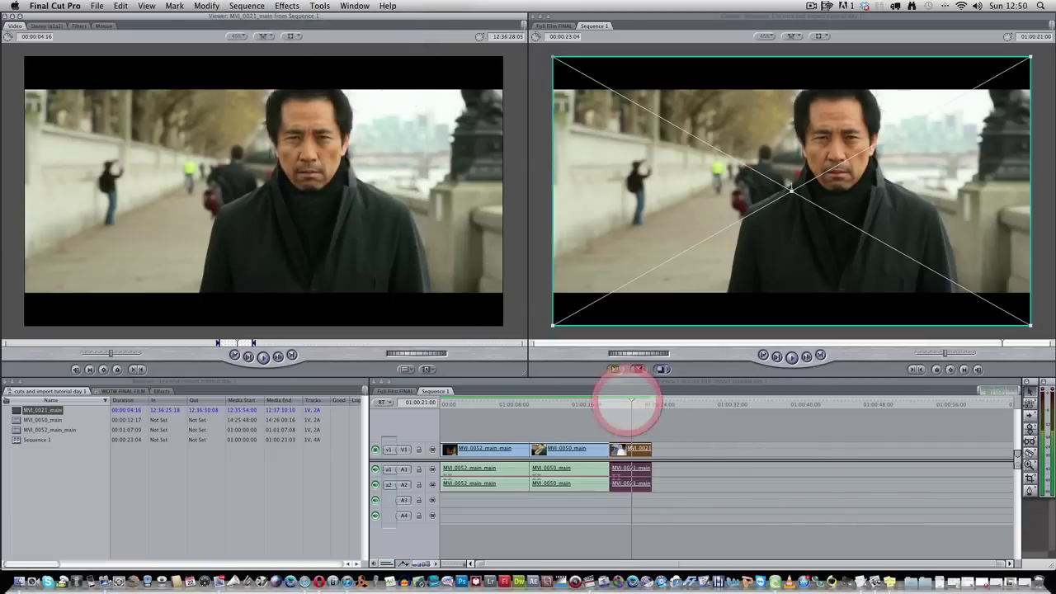
- Find Color Corrector 3-way with a '3 way' Help search and apply it to the clip
{"action": "left_click", "coordinate": [388, 7]}
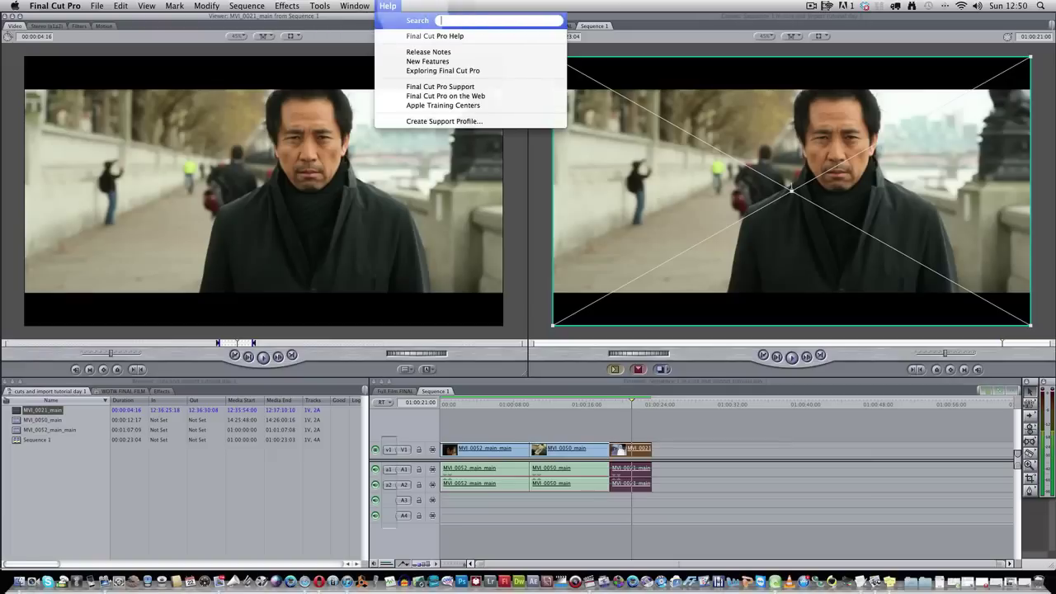
{"action": "type", "text": "3 way"}
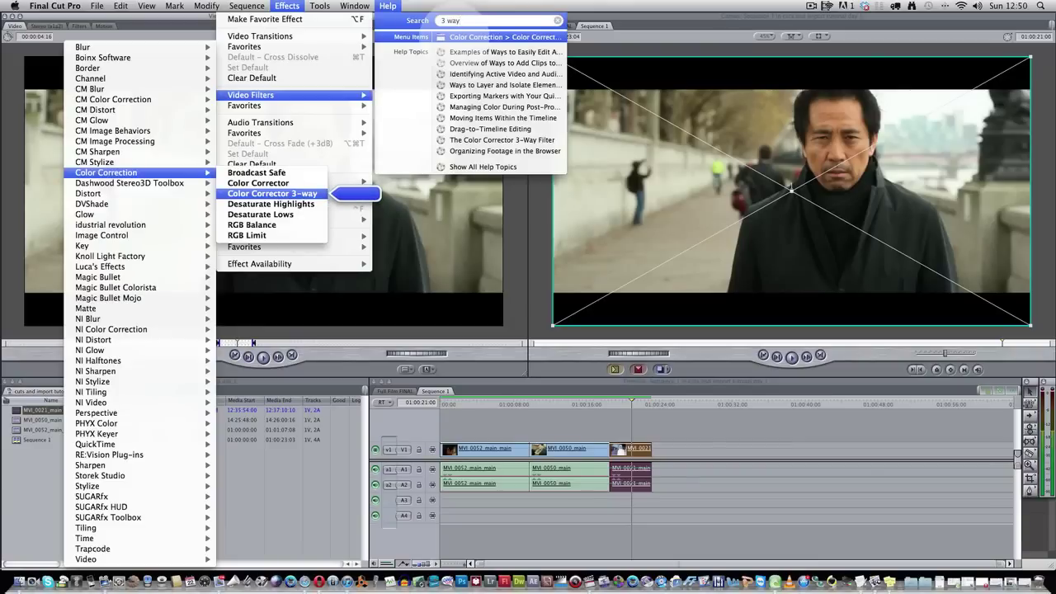
{"action": "key", "text": "Down"}
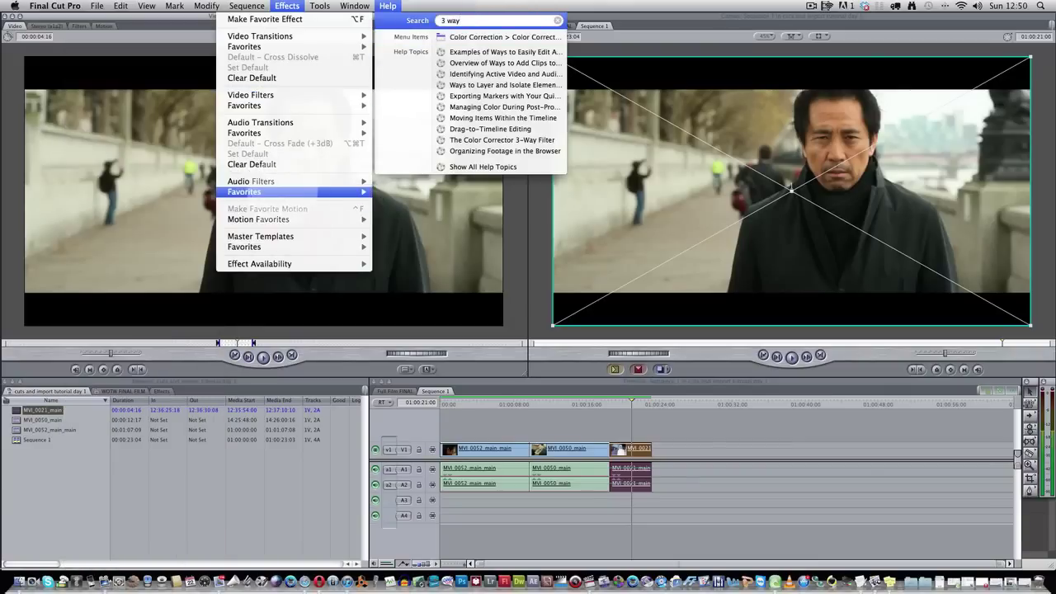
{"action": "key", "text": "Up"}
{"action": "key", "text": "Return"}
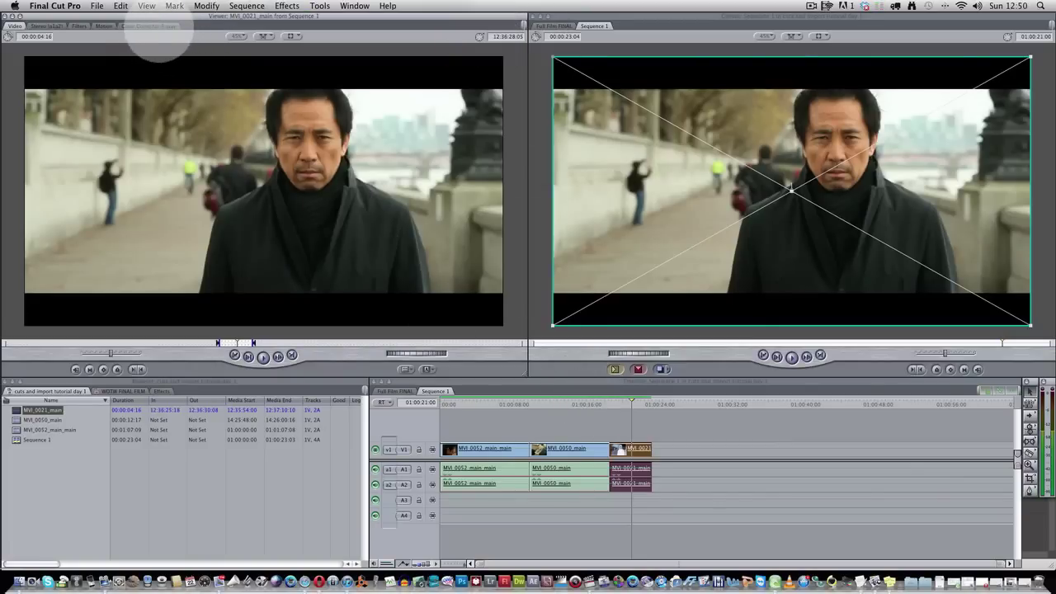
- Show the clip's Color Corrector 3-way tab with Blacks, Mids and Whites wheels, nudging the playhead forward
{"action": "left_click", "coordinate": [157, 26]}
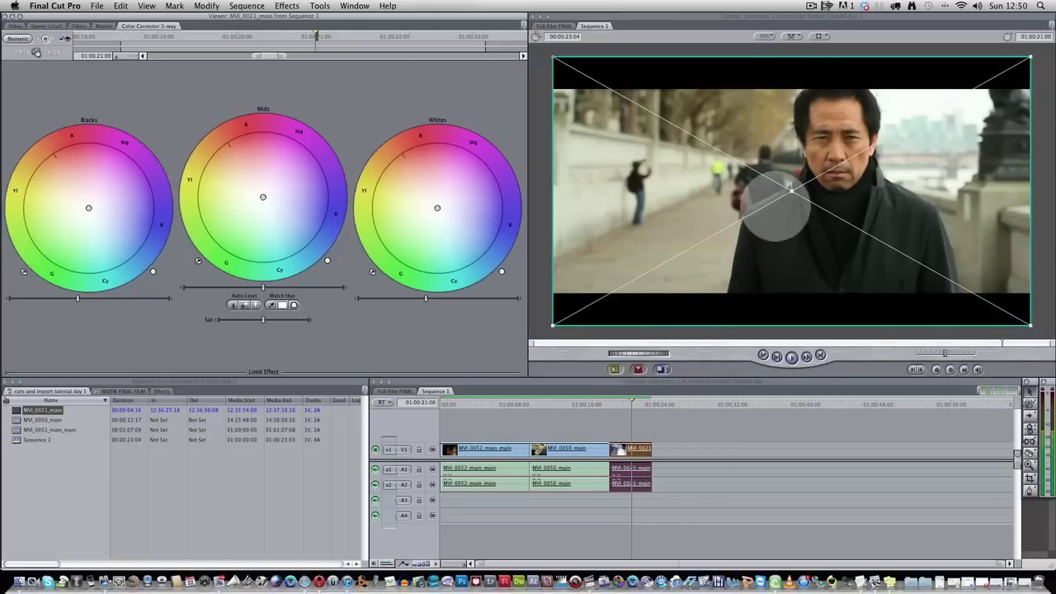
{"action": "left_click_drag", "start_coordinate": [632, 404], "coordinate": [634, 405]}
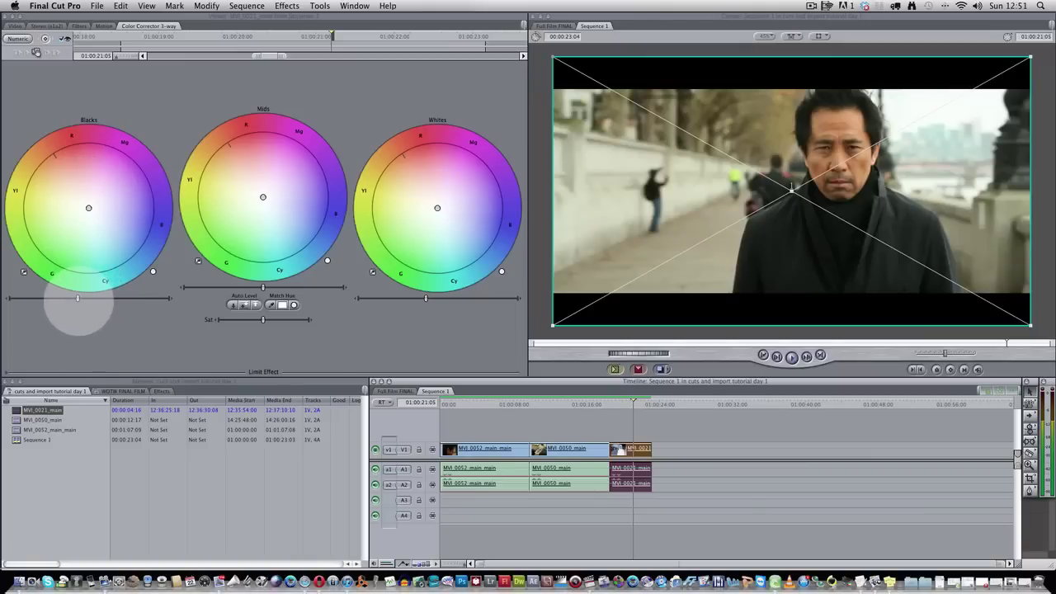
- Raise the Blacks level slider and lower the Mids level slider slightly for softer contrast
{"action": "left_click", "coordinate": [78, 299]}
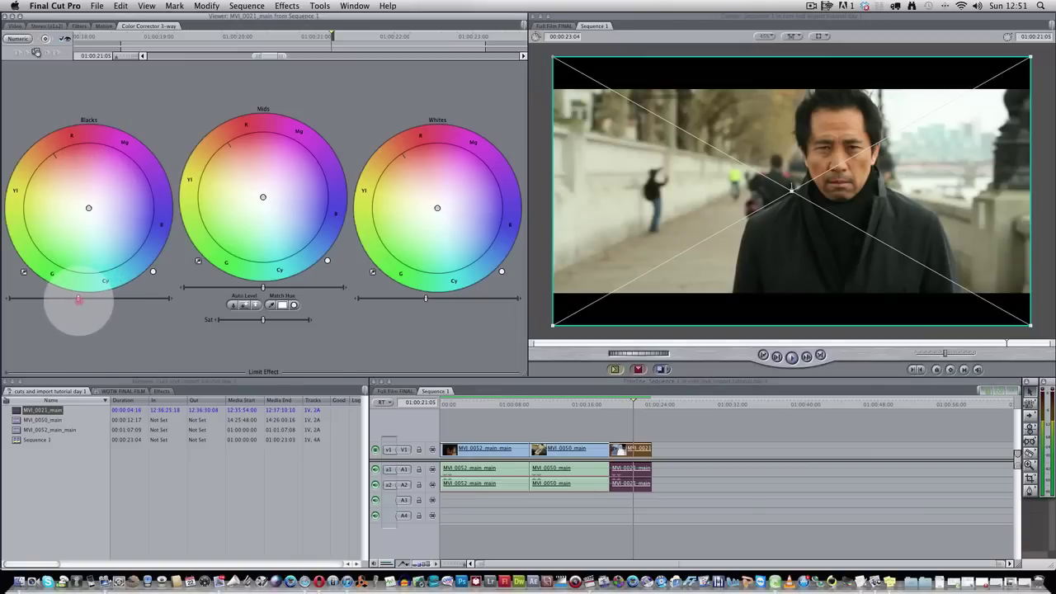
{"action": "left_click_drag", "start_coordinate": [78, 299], "coordinate": [84, 299]}
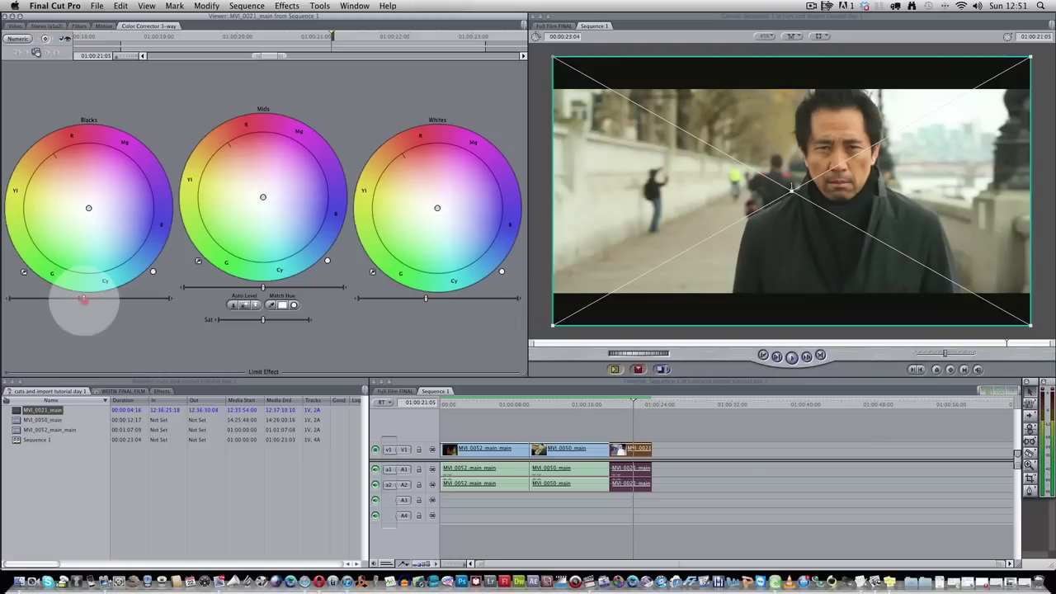
{"action": "left_click_drag", "start_coordinate": [84, 298], "coordinate": [79, 299]}
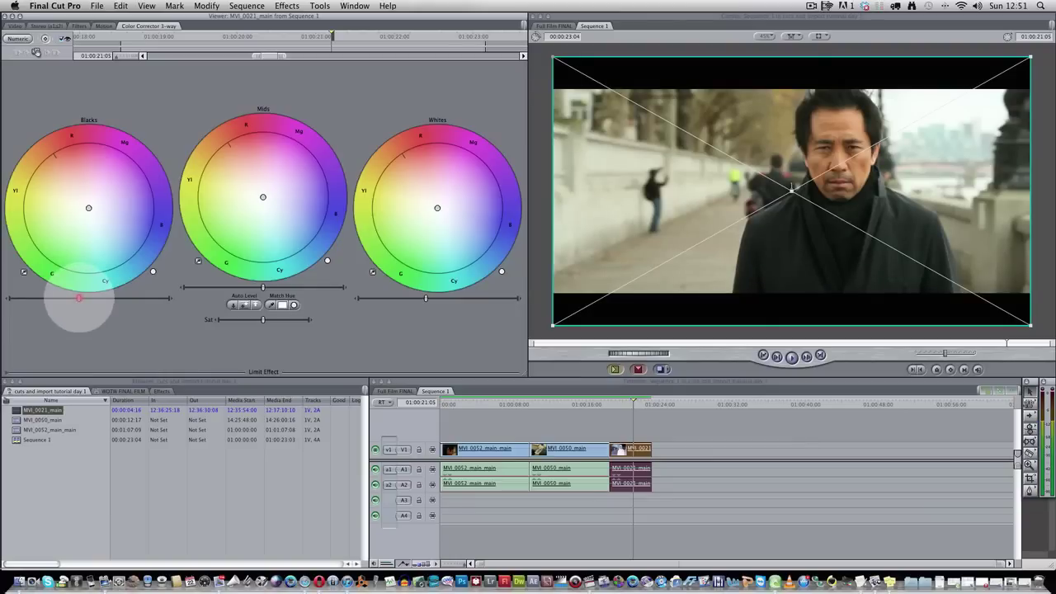
{"action": "left_click_drag", "start_coordinate": [79, 299], "coordinate": [89, 299]}
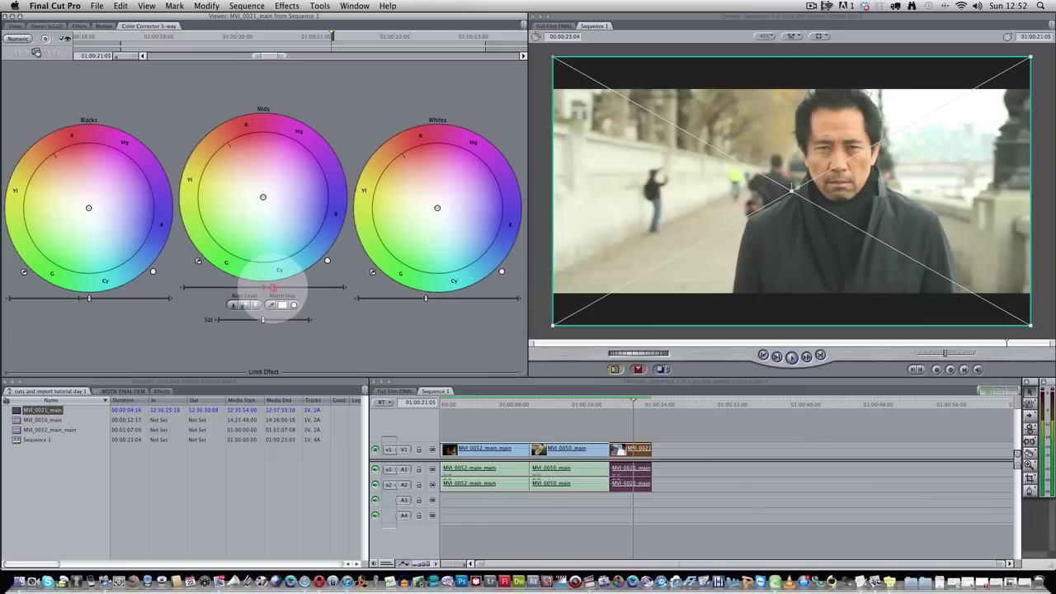
{"action": "left_click_drag", "start_coordinate": [272, 287], "coordinate": [262, 287]}
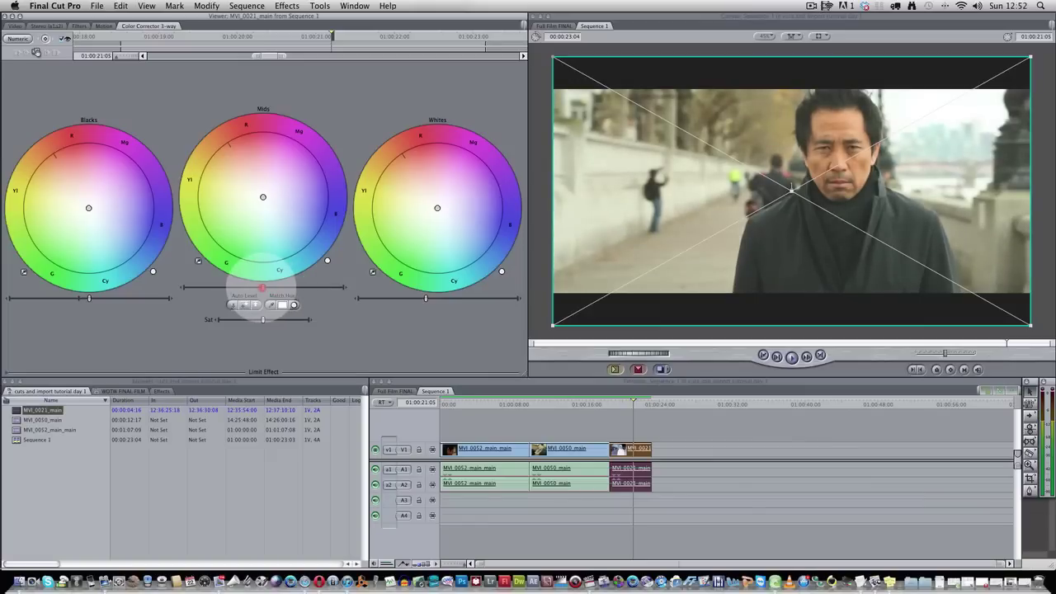
{"action": "left_click_drag", "start_coordinate": [261, 287], "coordinate": [260, 287]}
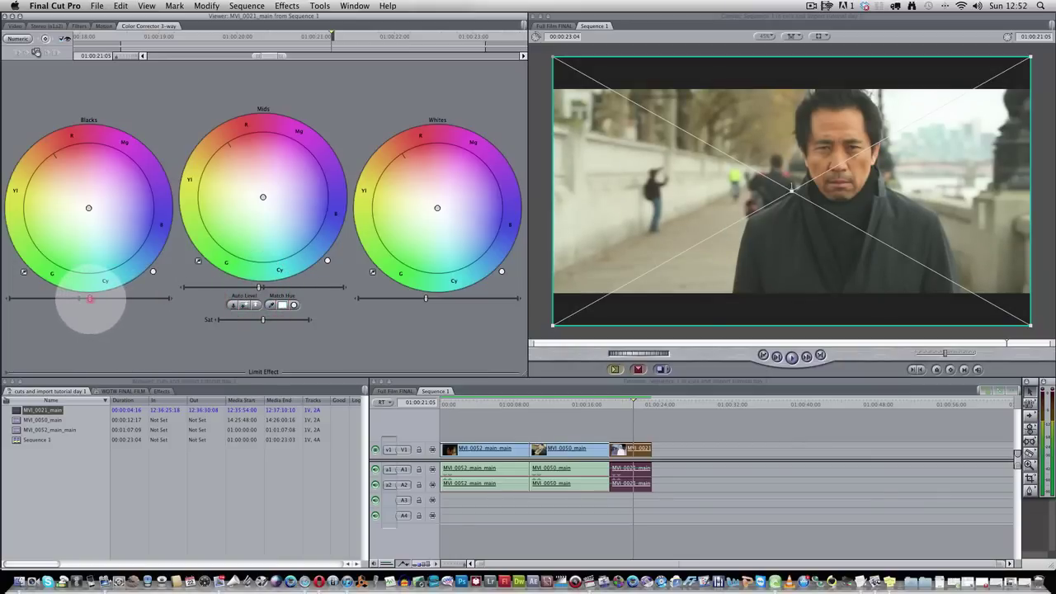
{"action": "left_click_drag", "start_coordinate": [90, 299], "coordinate": [94, 299]}
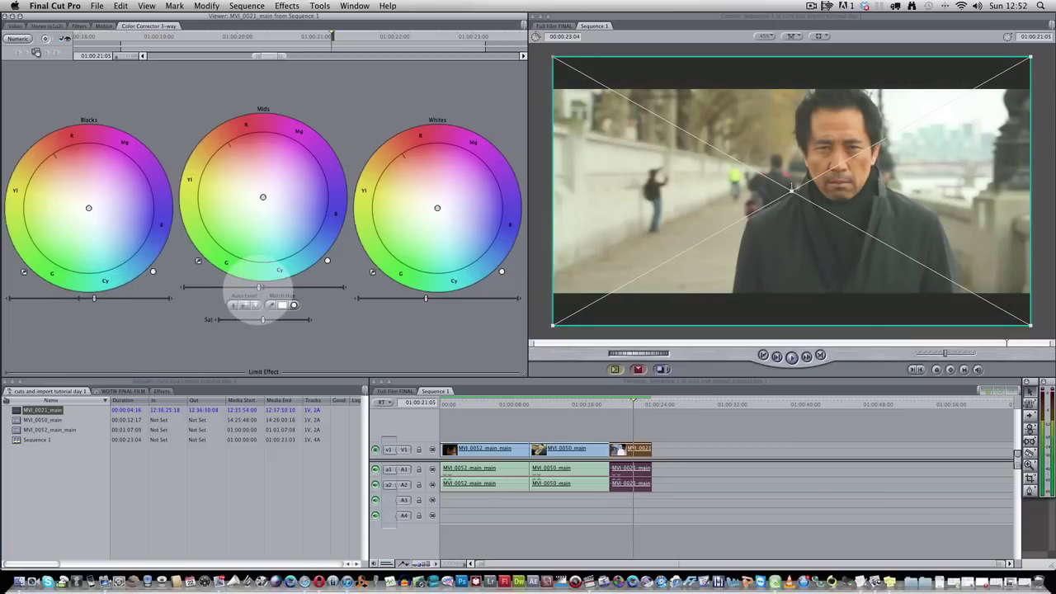
{"action": "left_click_drag", "start_coordinate": [259, 288], "coordinate": [257, 288]}
{"action": "left_click_drag", "start_coordinate": [257, 288], "coordinate": [258, 289]}
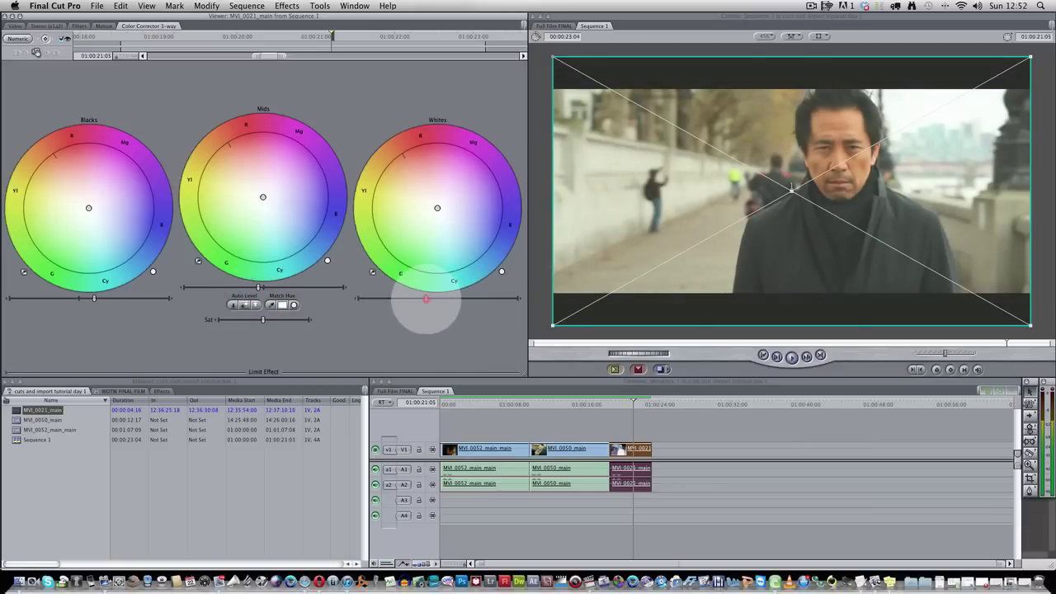
- Nudge the Whites level slider up slightly, then check the result on another frame
{"action": "left_click_drag", "start_coordinate": [425, 299], "coordinate": [460, 299]}
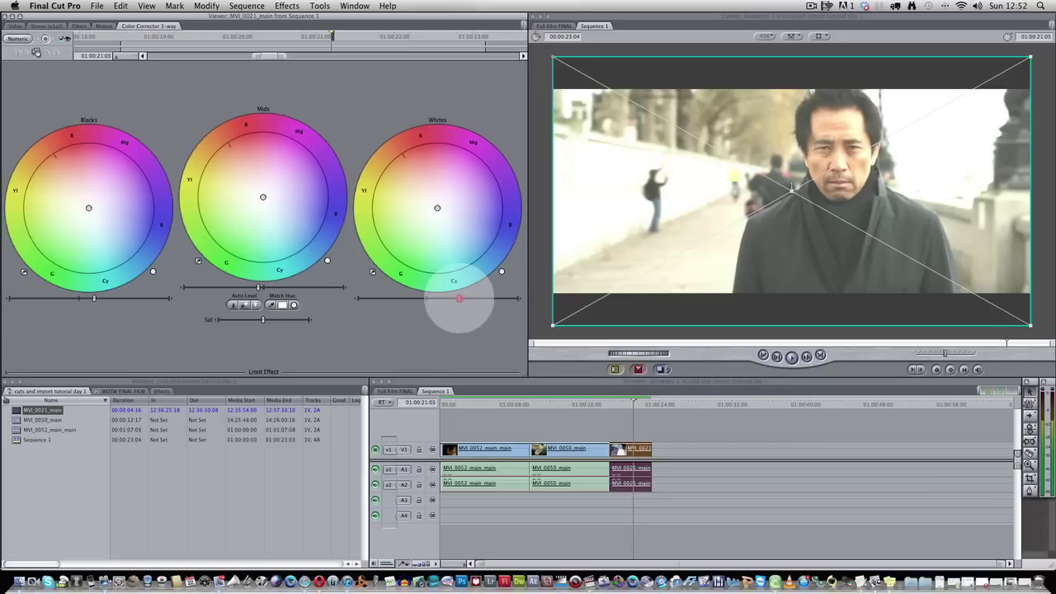
{"action": "left_click_drag", "start_coordinate": [460, 298], "coordinate": [459, 299]}
{"action": "left_click_drag", "start_coordinate": [459, 299], "coordinate": [434, 299]}
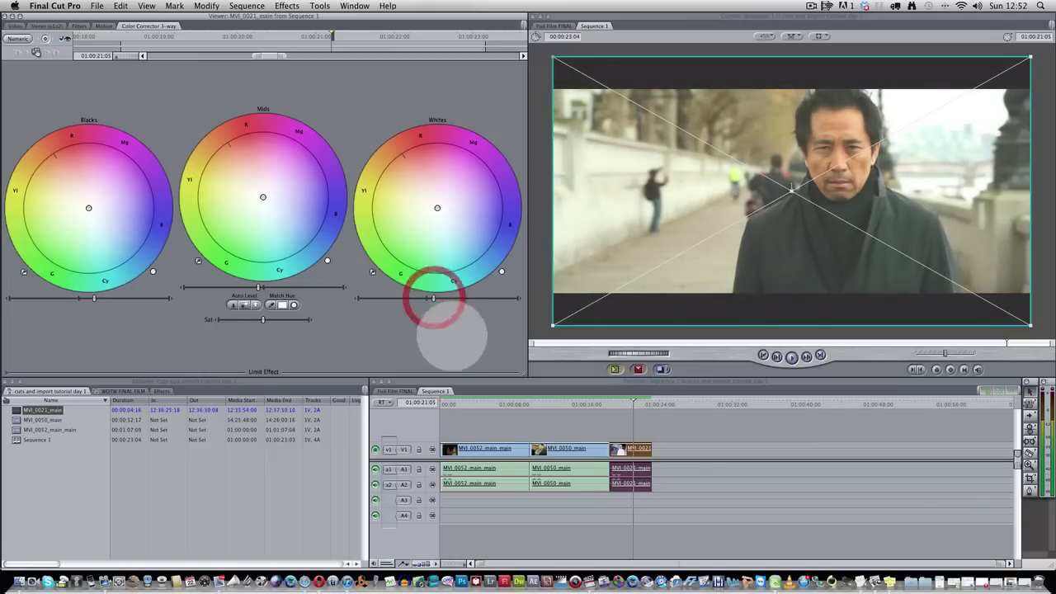
{"action": "left_click", "coordinate": [434, 298]}
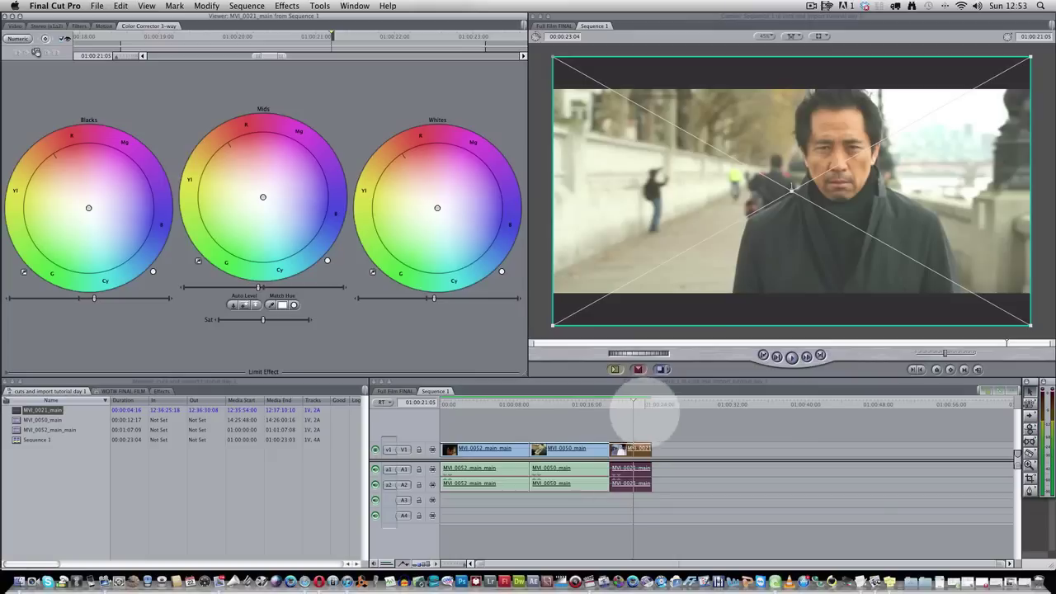
{"action": "mouse_move", "coordinate": [636, 402]}
{"action": "left_mouse_down"}
{"action": "mouse_move", "coordinate": [628, 405]}
{"action": "mouse_move", "coordinate": [636, 405]}
{"action": "left_mouse_up"}
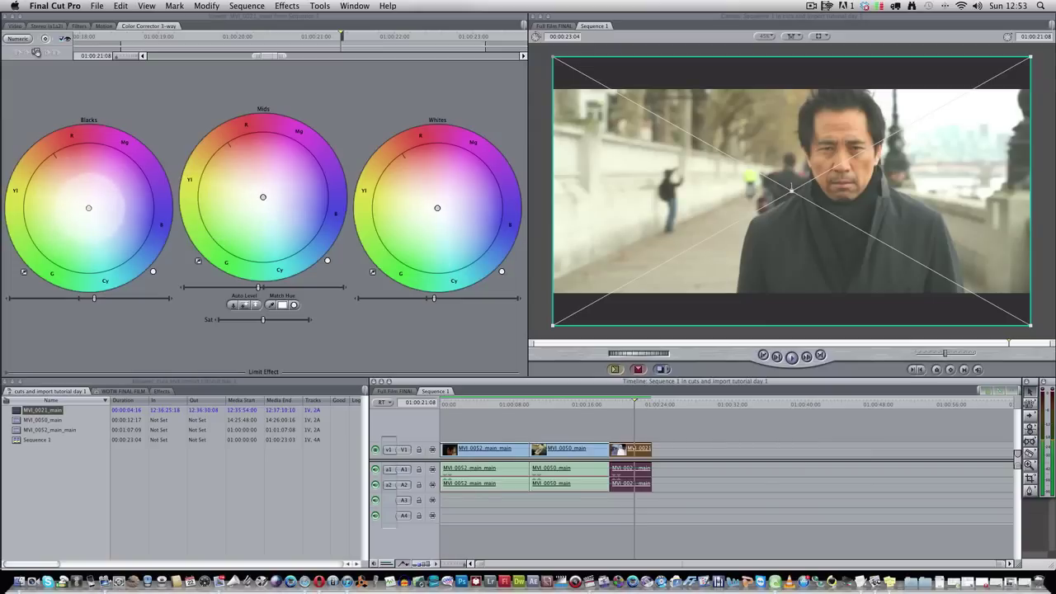
- Shift the shadow and midtone balance toward blue and slightly adjust the highlight balance
{"action": "left_click", "coordinate": [91, 198]}
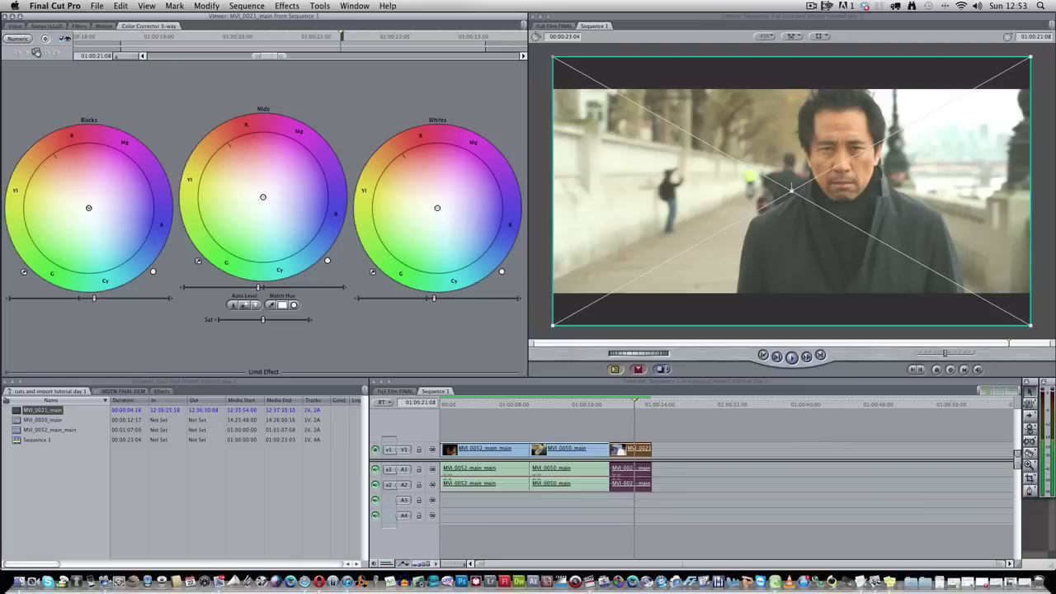
{"action": "left_click_drag", "start_coordinate": [91, 209], "coordinate": [98, 214]}
{"action": "left_click_drag", "start_coordinate": [97, 215], "coordinate": [102, 218]}
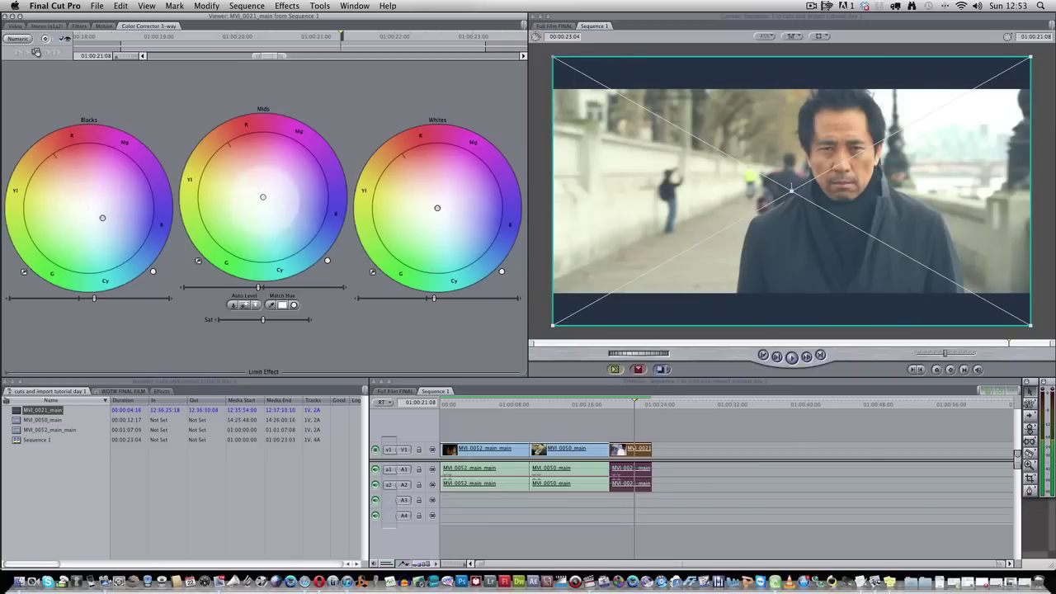
{"action": "left_click_drag", "start_coordinate": [262, 196], "coordinate": [257, 192]}
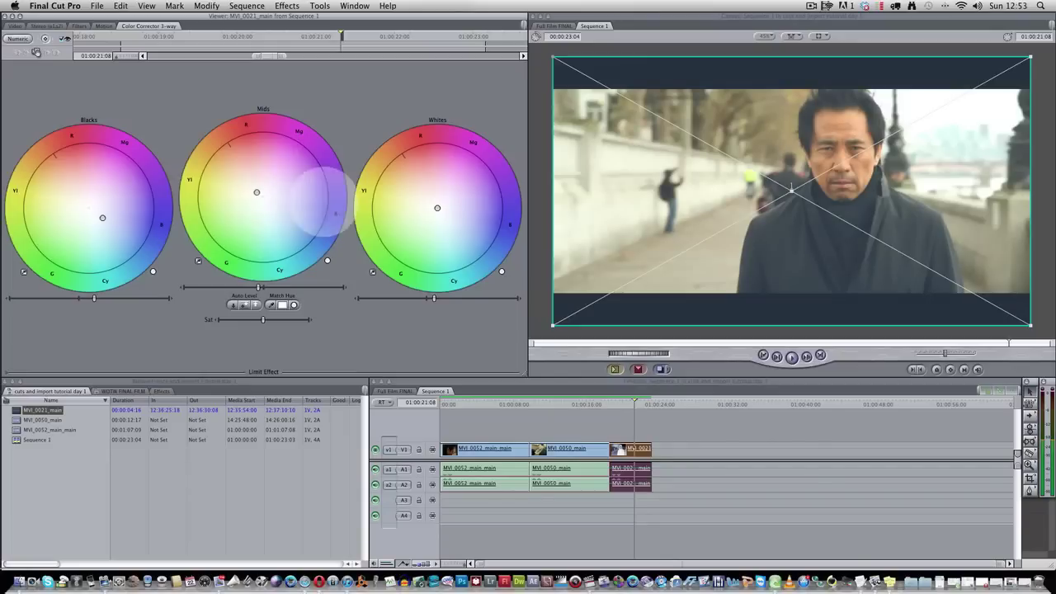
{"action": "mouse_move", "coordinate": [438, 208]}
{"action": "left_mouse_down"}
{"action": "mouse_move", "coordinate": [427, 205]}
{"action": "mouse_move", "coordinate": [443, 217]}
{"action": "left_mouse_up"}
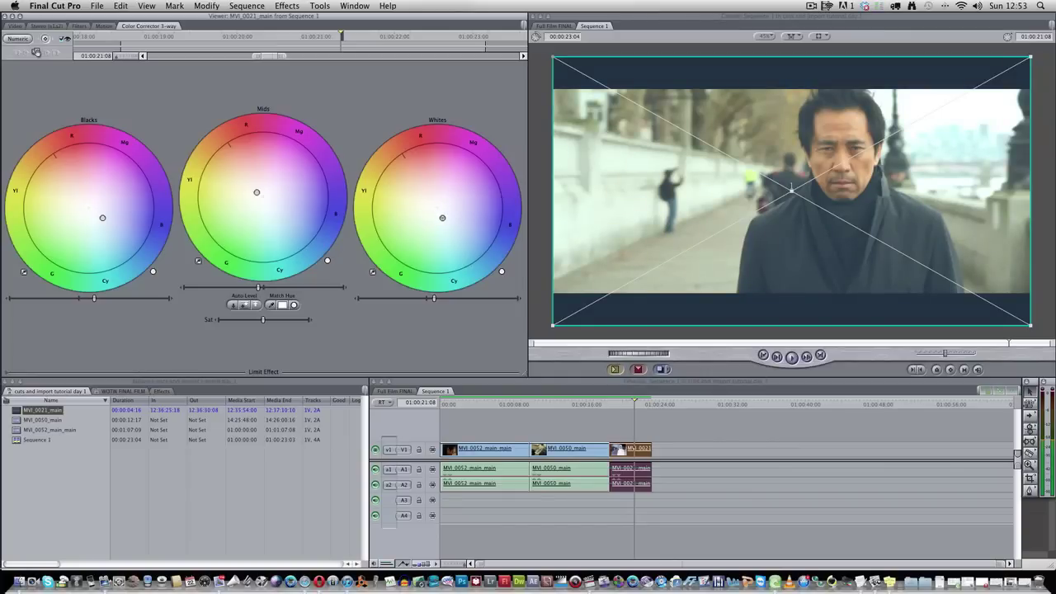
{"action": "left_click_drag", "start_coordinate": [443, 218], "coordinate": [444, 221]}
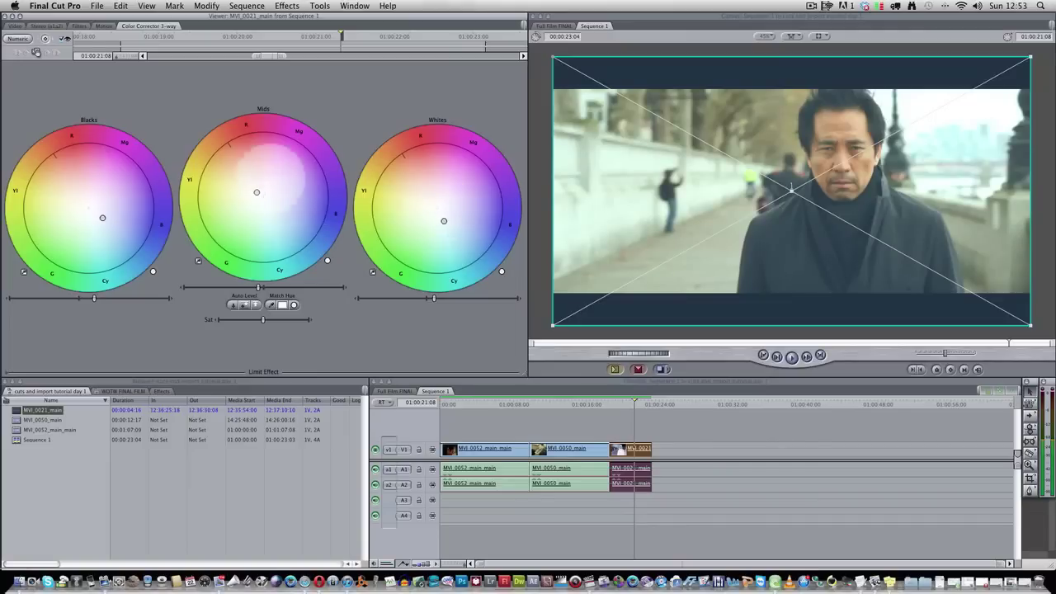
{"action": "left_click_drag", "start_coordinate": [256, 193], "coordinate": [258, 196]}
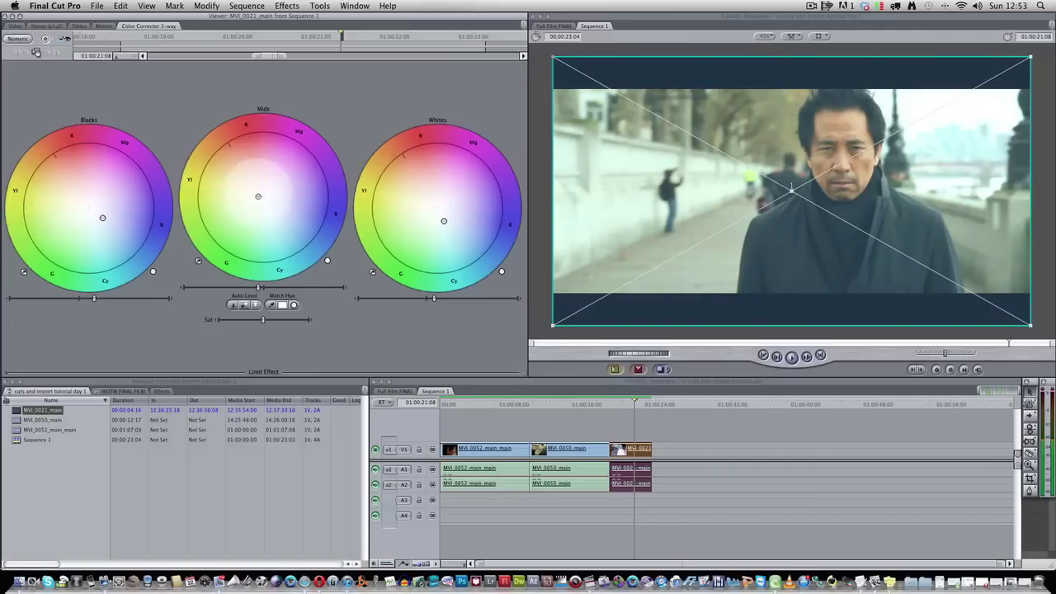
{"action": "left_click_drag", "start_coordinate": [103, 218], "coordinate": [89, 207]}
- Pull the Blacks level slider down for deeper shadows and check the grade on another frame
{"action": "mouse_move", "coordinate": [94, 298]}
{"action": "left_mouse_down"}
{"action": "mouse_move", "coordinate": [113, 300]}
{"action": "mouse_move", "coordinate": [89, 298]}
{"action": "left_mouse_up"}
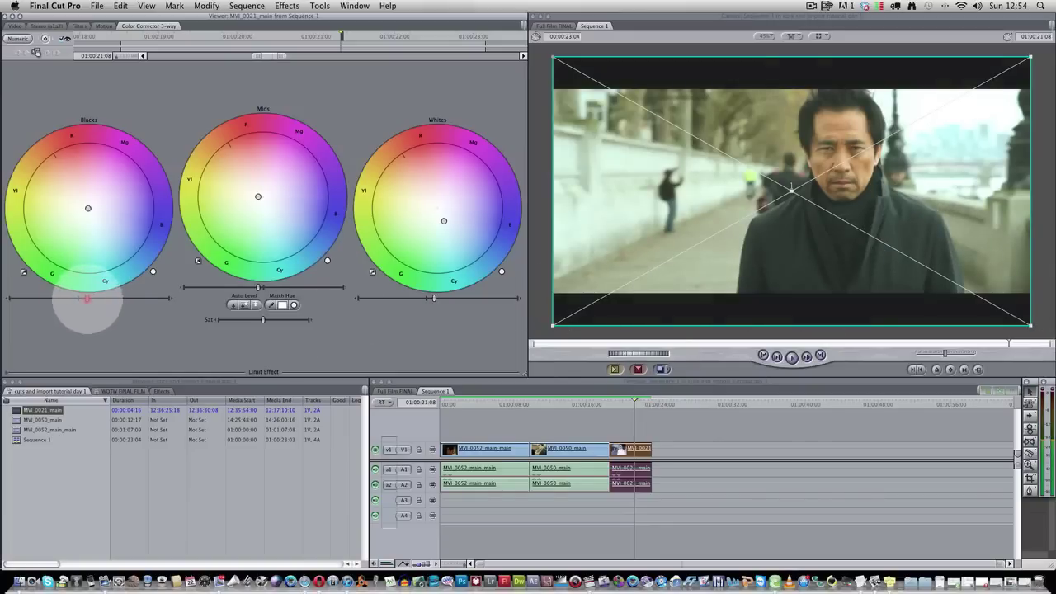
{"action": "left_click_drag", "start_coordinate": [89, 298], "coordinate": [74, 298]}
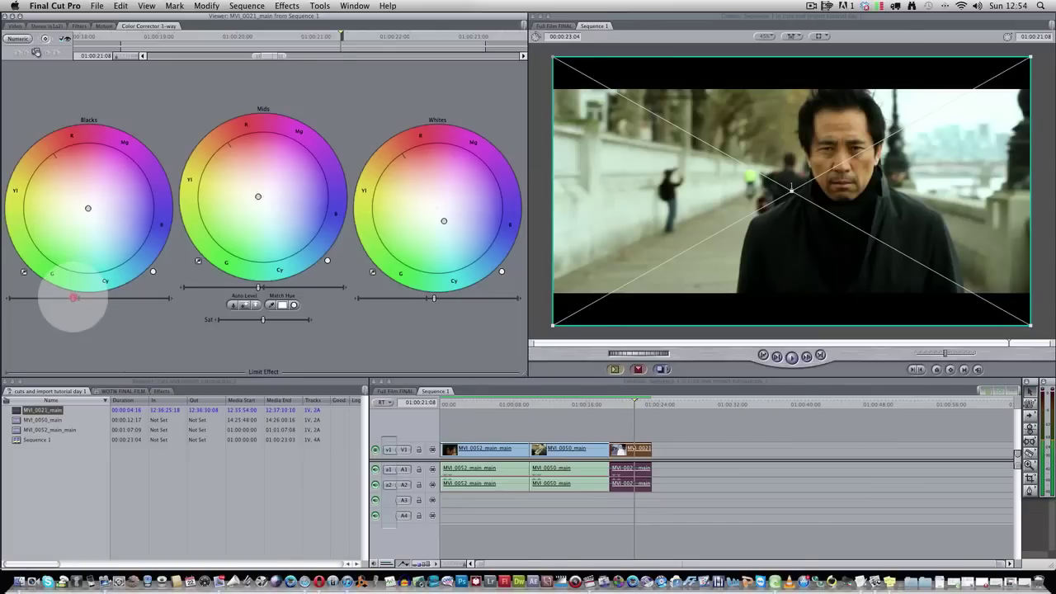
{"action": "left_click_drag", "start_coordinate": [73, 298], "coordinate": [89, 299]}
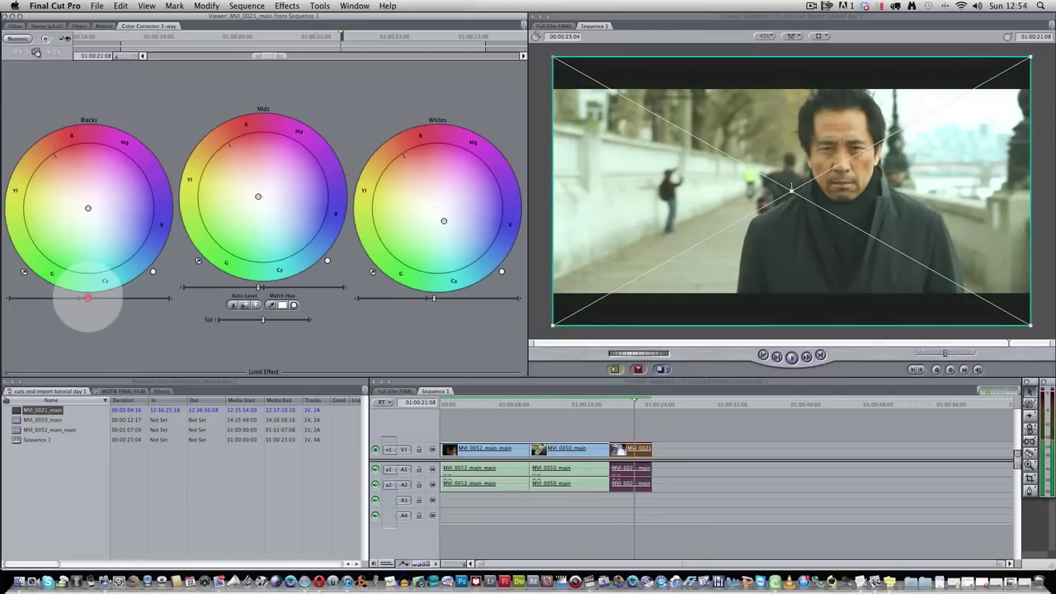
{"action": "left_click", "coordinate": [89, 298]}
{"action": "left_click_drag", "start_coordinate": [87, 299], "coordinate": [83, 299]}
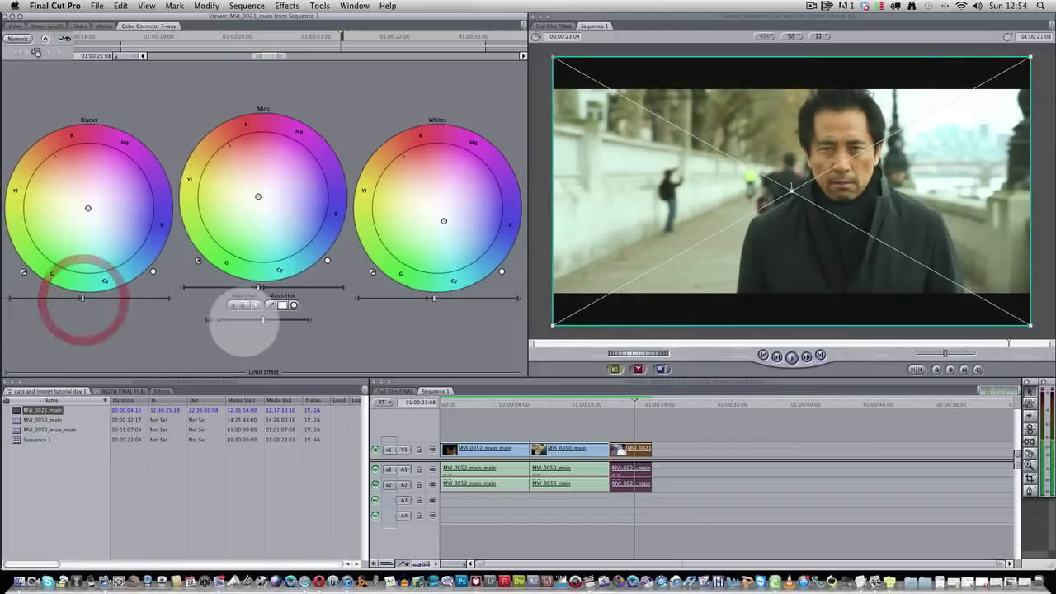
{"action": "left_click_drag", "start_coordinate": [634, 404], "coordinate": [638, 401]}
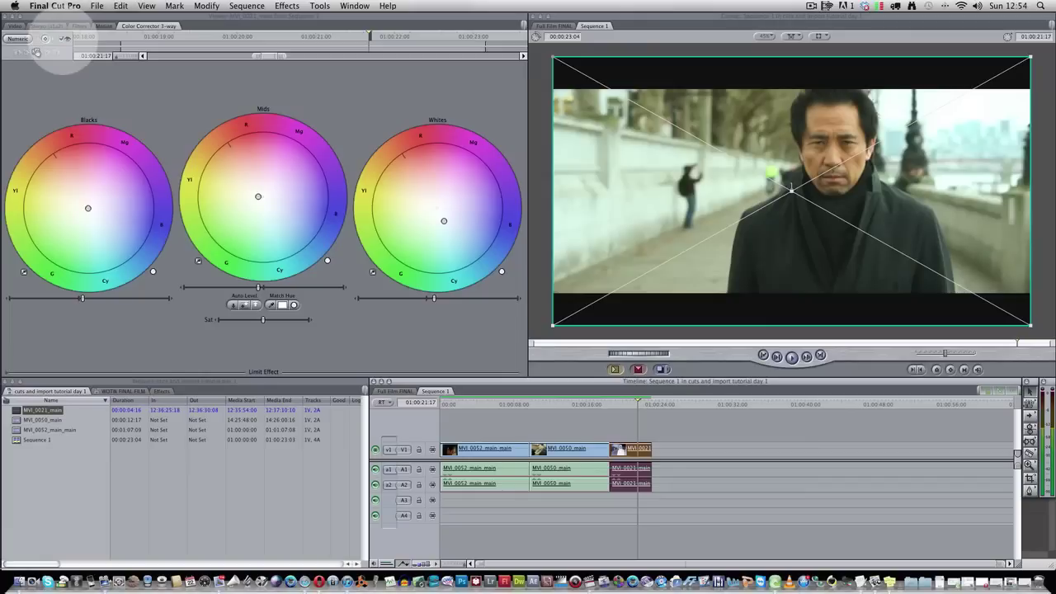
- Toggle the Color Corrector on and off to compare before and after, leaving it enabled
{"action": "left_click", "coordinate": [36, 52]}
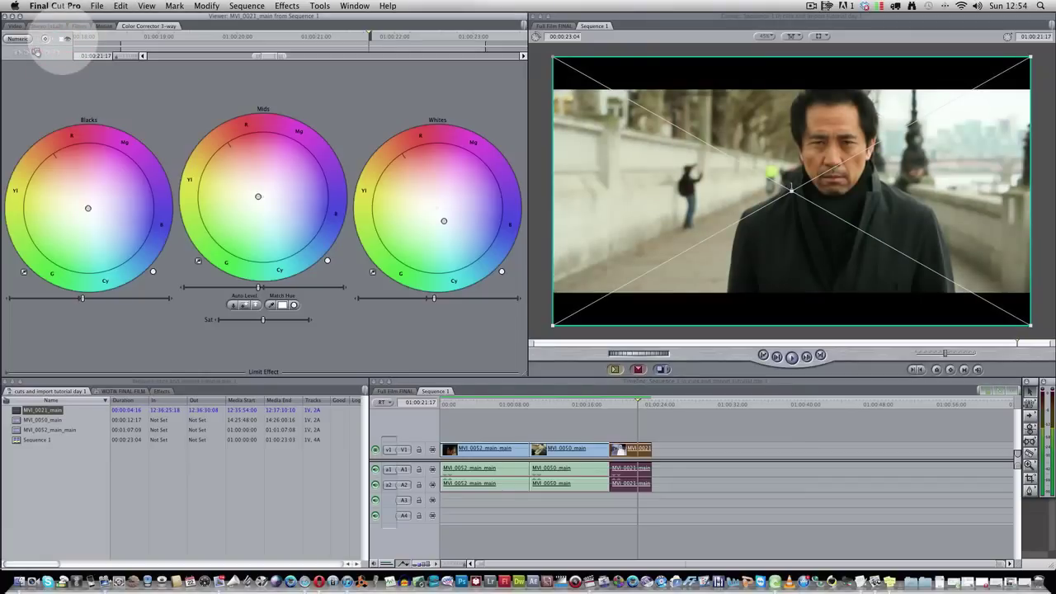
{"action": "key", "text": "F2"}
{"action": "left_click", "coordinate": [35, 52]}
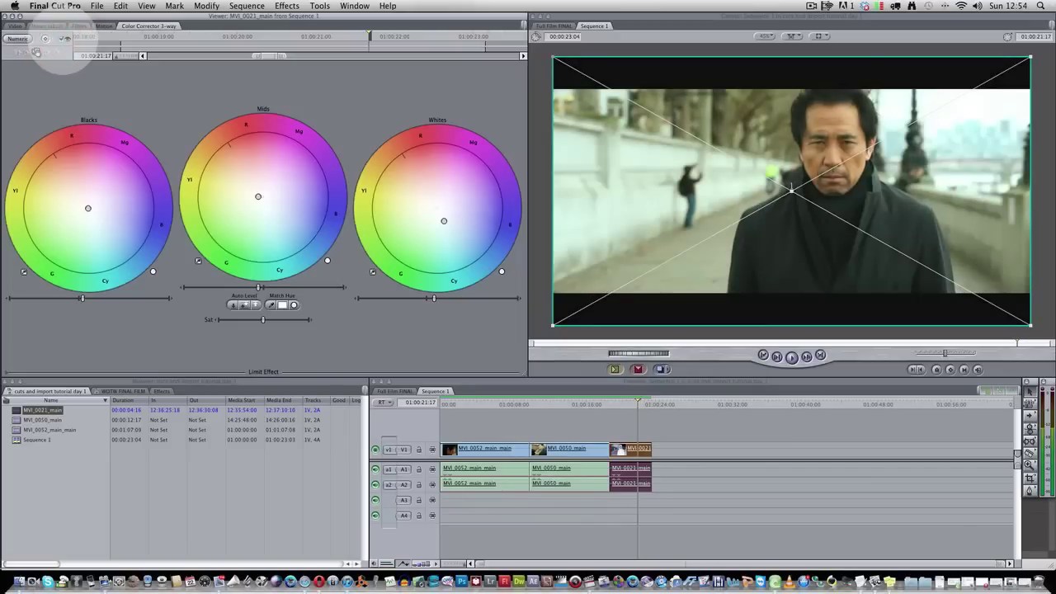
{"action": "left_click", "coordinate": [35, 52]}
{"action": "left_click", "coordinate": [36, 52]}
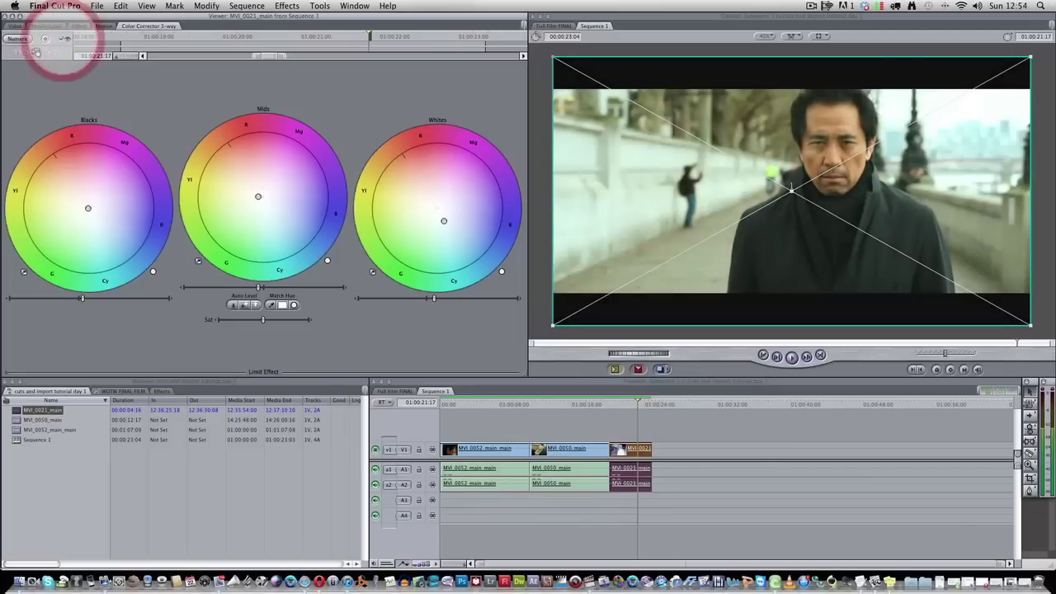
{"action": "left_click", "coordinate": [35, 52]}
{"action": "left_click", "coordinate": [36, 52]}
{"action": "left_click", "coordinate": [35, 52]}
{"action": "left_click", "coordinate": [36, 52]}
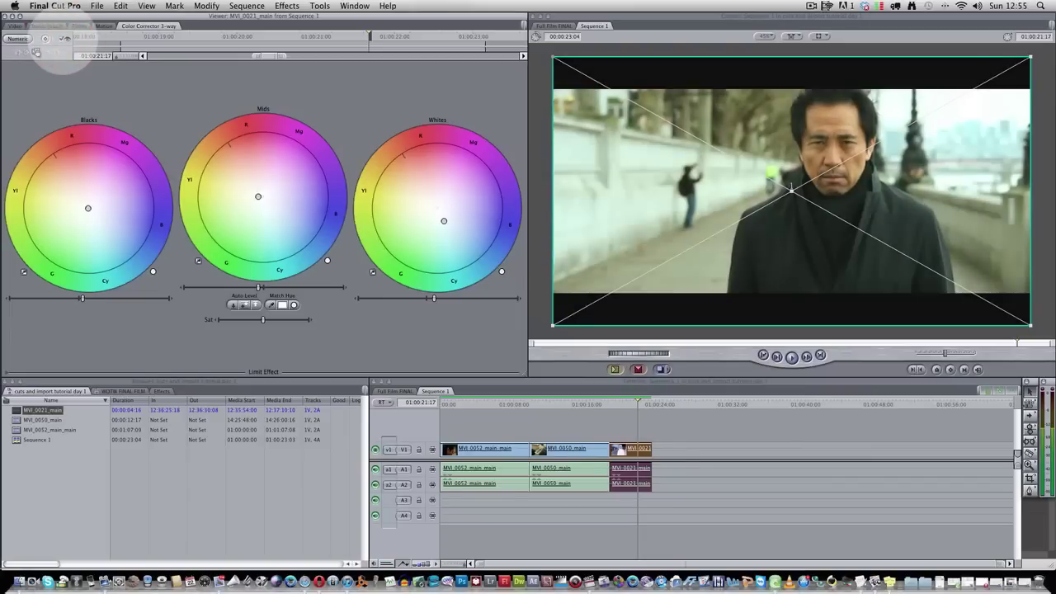
{"action": "left_click", "coordinate": [36, 52]}
{"action": "left_click", "coordinate": [35, 52]}
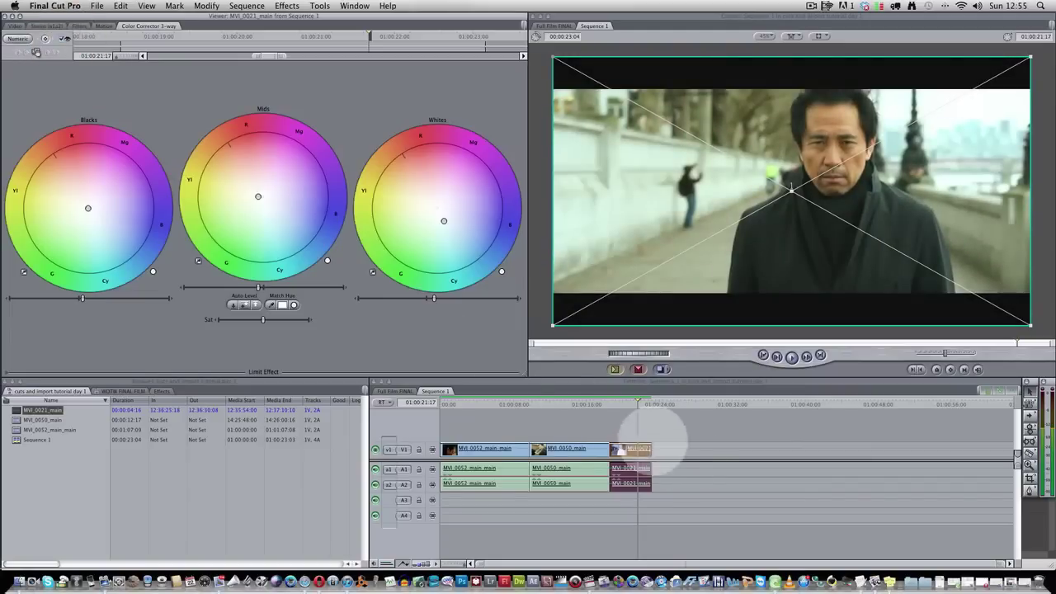
- Reset and warm the Mids balance, nudge the Whites balance, and cool the Blacks toward cyan-blue
{"action": "left_click_drag", "start_coordinate": [625, 402], "coordinate": [634, 404]}
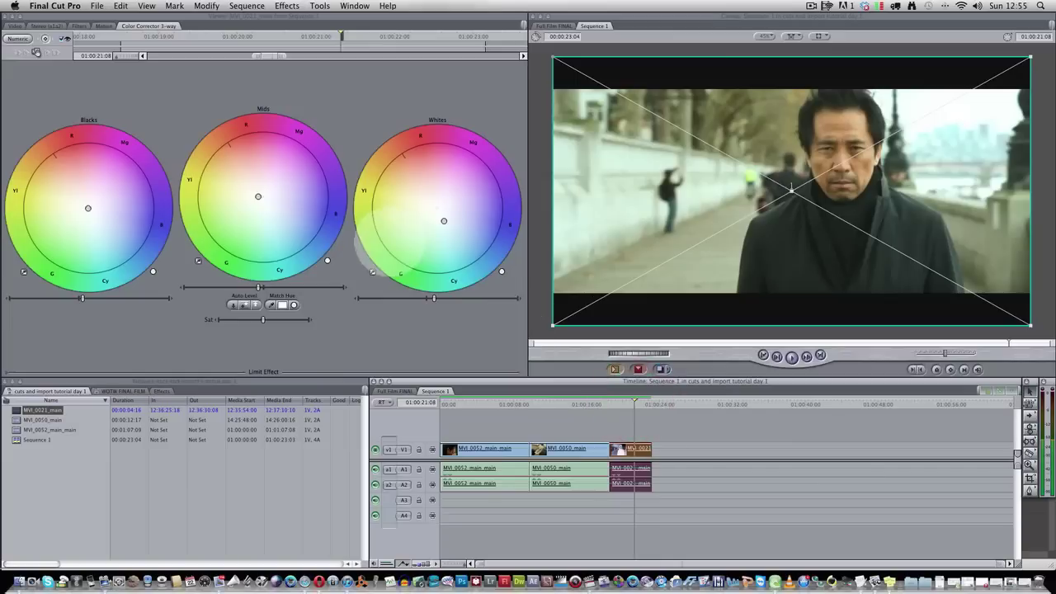
{"action": "left_click_drag", "start_coordinate": [259, 196], "coordinate": [257, 193]}
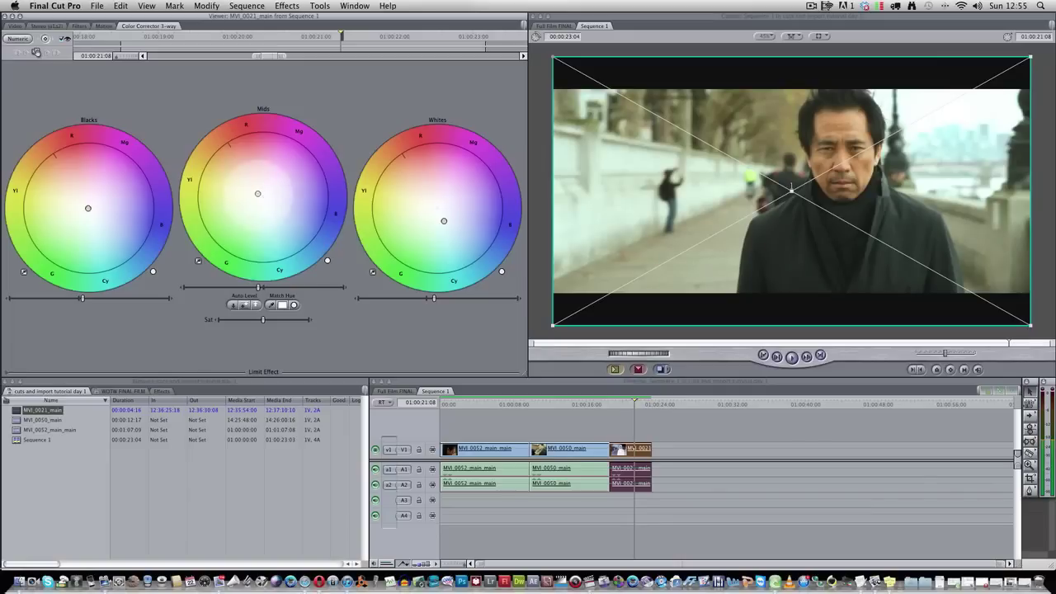
{"action": "left_click_drag", "start_coordinate": [258, 193], "coordinate": [254, 188]}
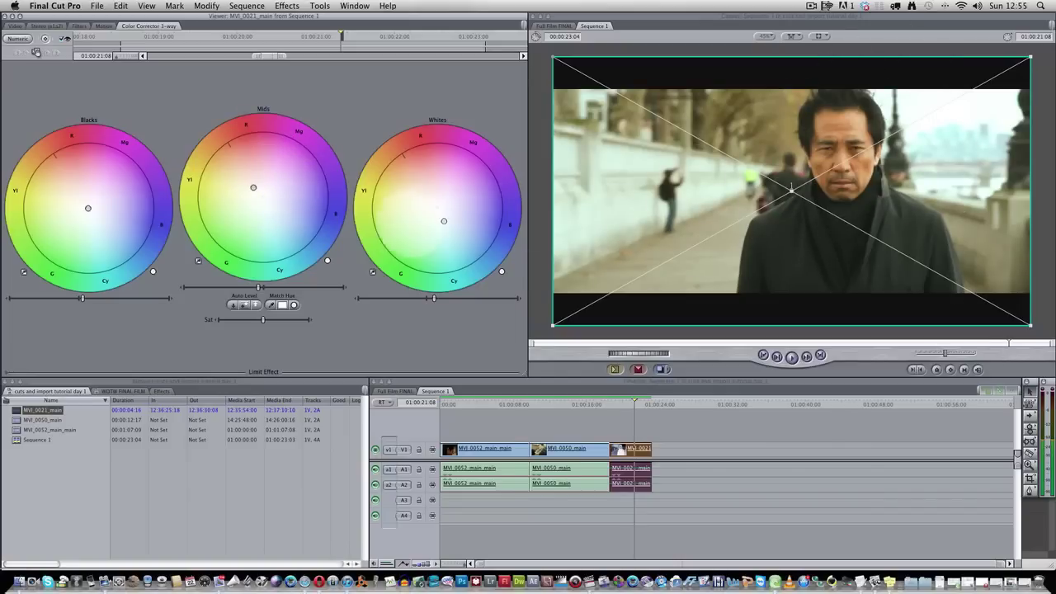
{"action": "left_click_drag", "start_coordinate": [444, 221], "coordinate": [446, 222]}
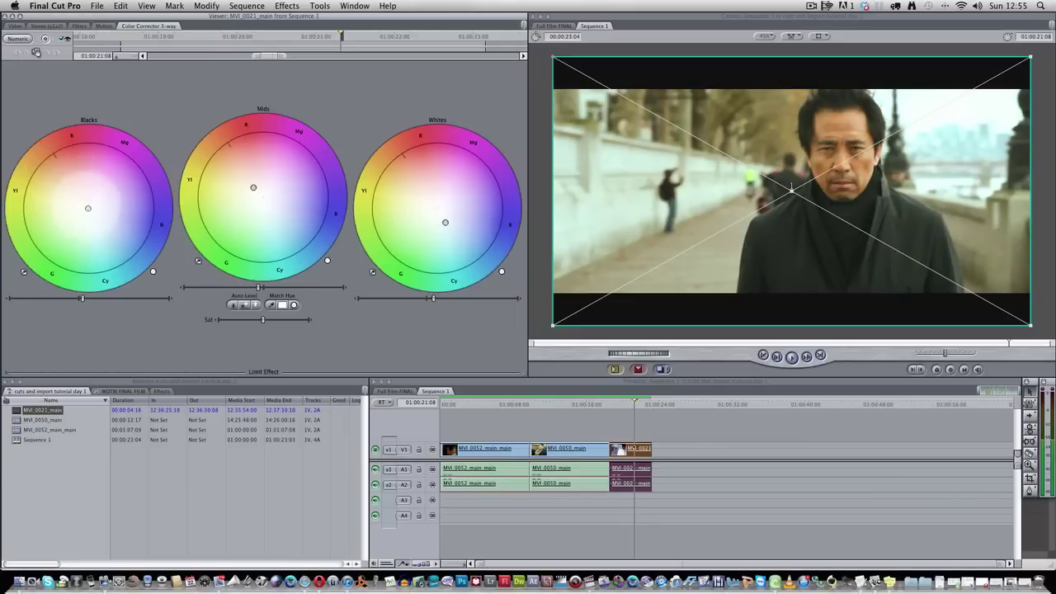
{"action": "left_click_drag", "start_coordinate": [88, 208], "coordinate": [98, 218]}
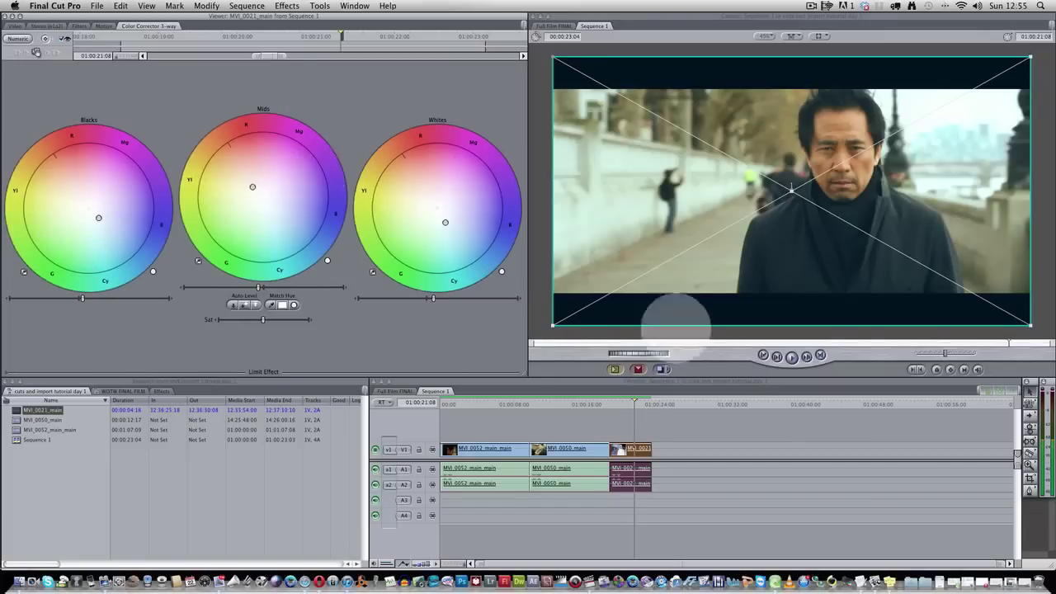
{"action": "mouse_move", "coordinate": [627, 403]}
{"action": "left_mouse_down"}
{"action": "mouse_move", "coordinate": [653, 403]}
{"action": "mouse_move", "coordinate": [609, 404]}
{"action": "left_mouse_up"}
{"action": "left_click", "coordinate": [632, 515]}
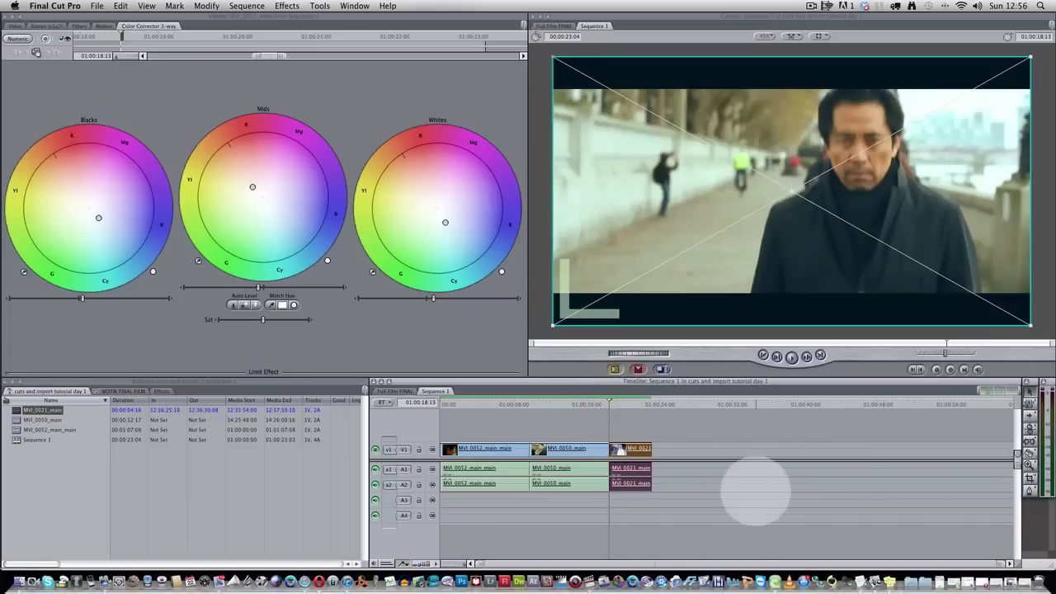
{"action": "key", "text": "space"}
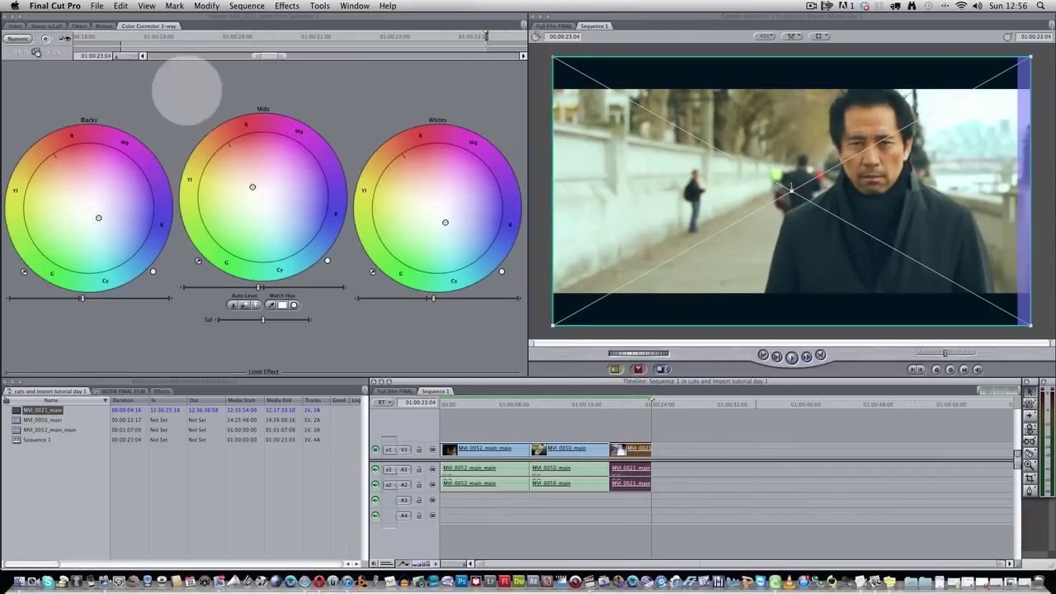
{"action": "left_click", "coordinate": [59, 39]}
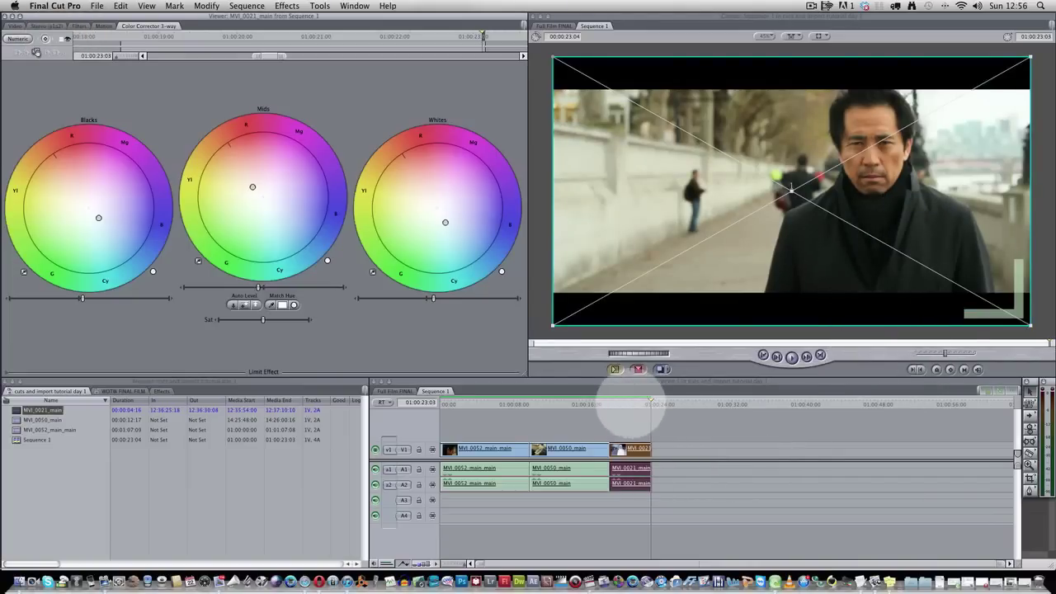
{"action": "left_click_drag", "start_coordinate": [623, 403], "coordinate": [605, 405]}
{"action": "key", "text": "space"}
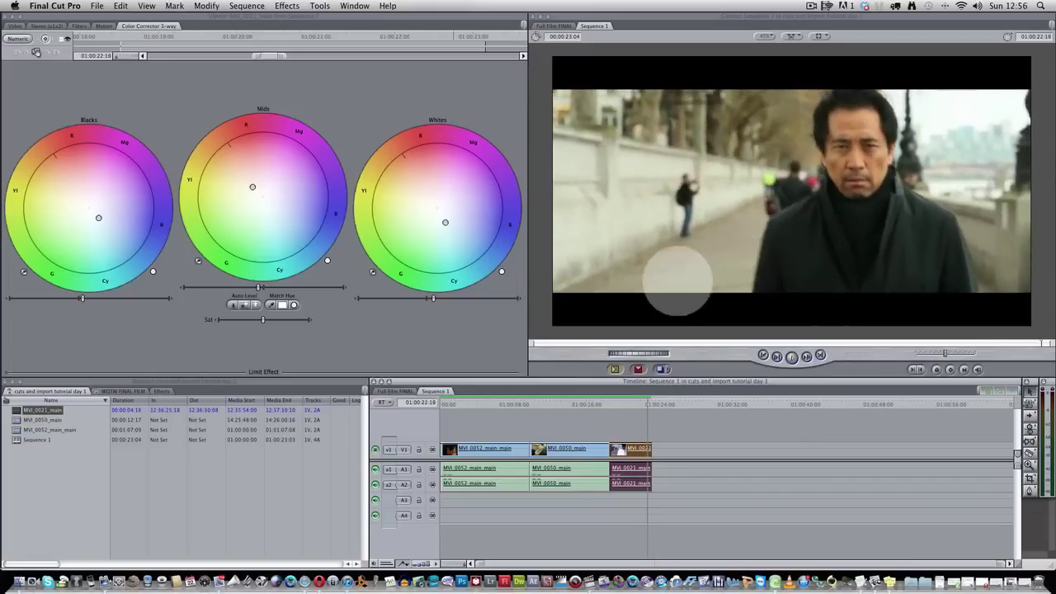
{"action": "key", "text": "space"}
{"action": "left_click_drag", "start_coordinate": [626, 404], "coordinate": [633, 405]}
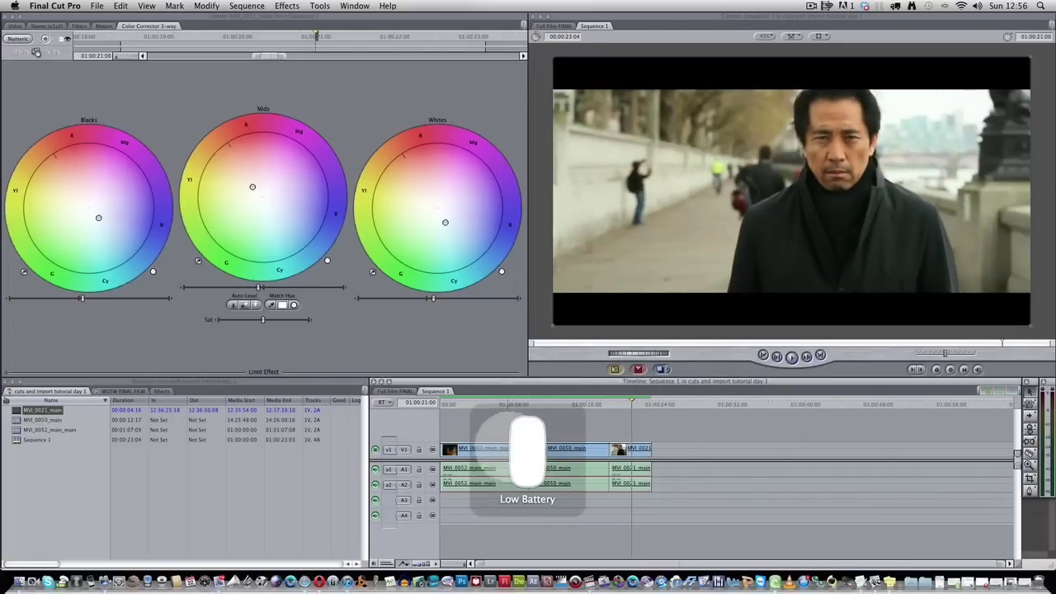
{"action": "scroll", "coordinate": [511, 450], "scroll_direction": "right", "scroll_amount": 1}
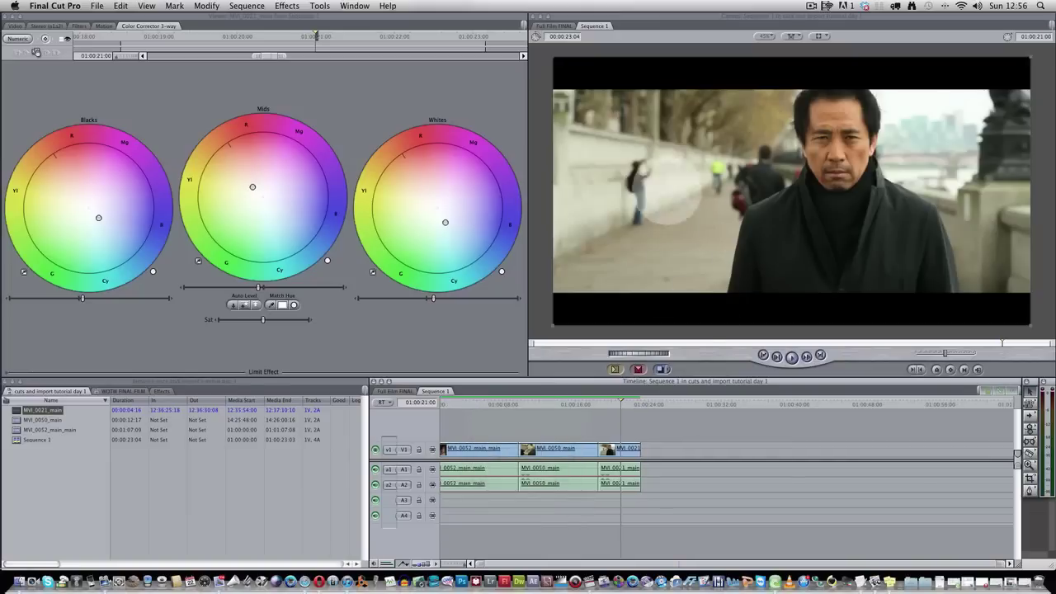
{"action": "key", "text": "Left"}
{"action": "key", "text": "Left"}
{"action": "key", "text": "Left"}
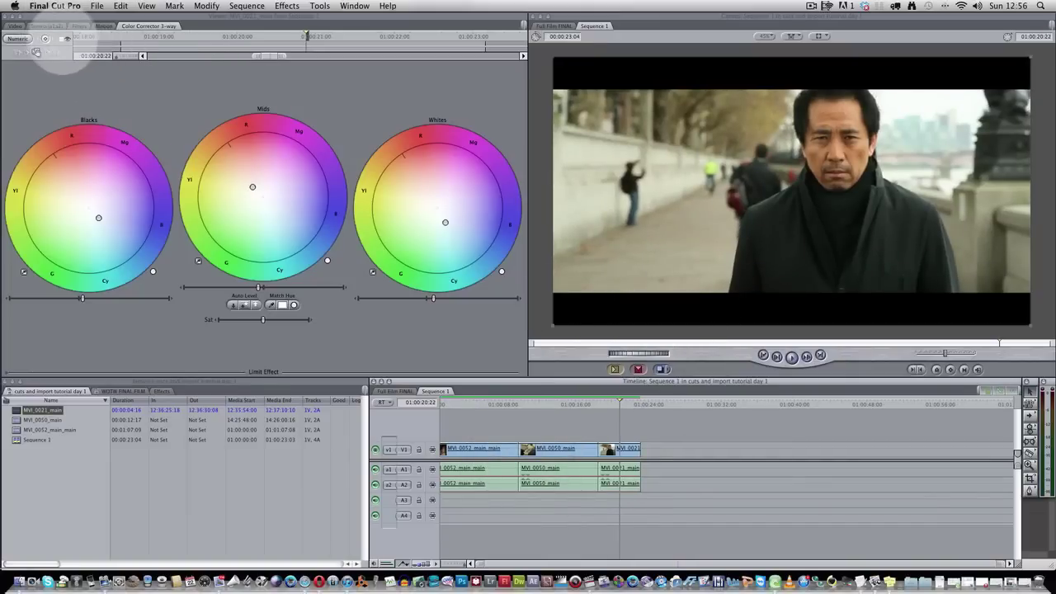
{"action": "left_click", "coordinate": [619, 404]}
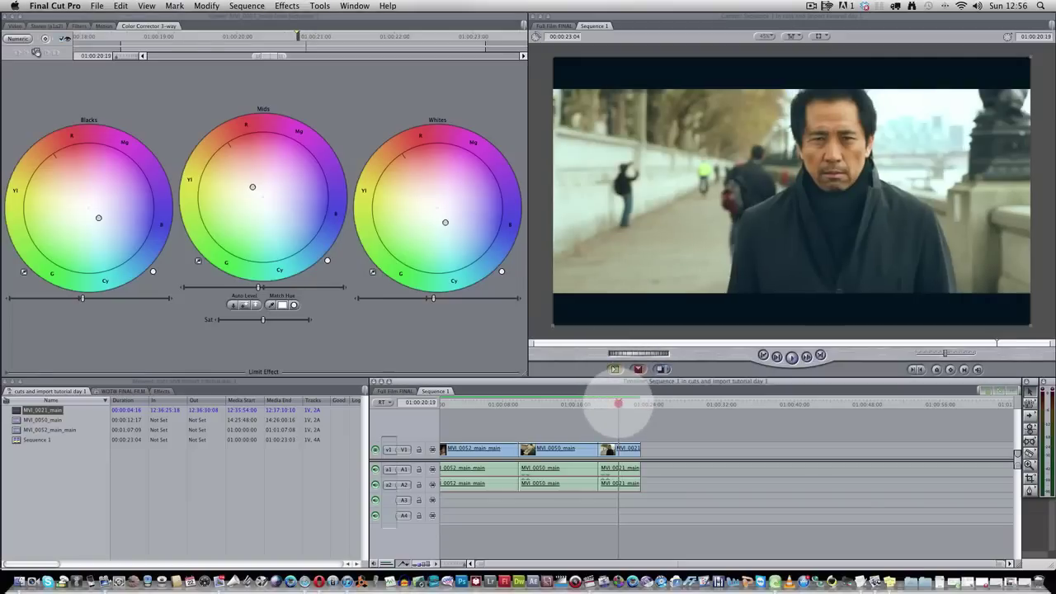
{"action": "mouse_move", "coordinate": [618, 403]}
{"action": "left_mouse_down"}
{"action": "mouse_move", "coordinate": [636, 404]}
{"action": "mouse_move", "coordinate": [607, 406]}
{"action": "left_mouse_up"}
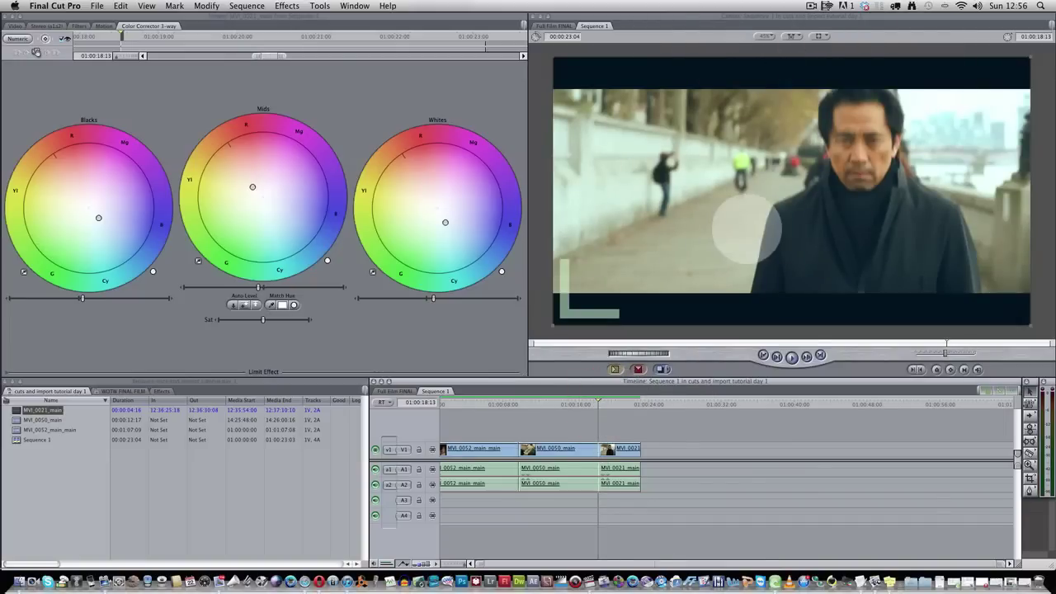
{"action": "left_click_drag", "start_coordinate": [575, 405], "coordinate": [615, 402]}
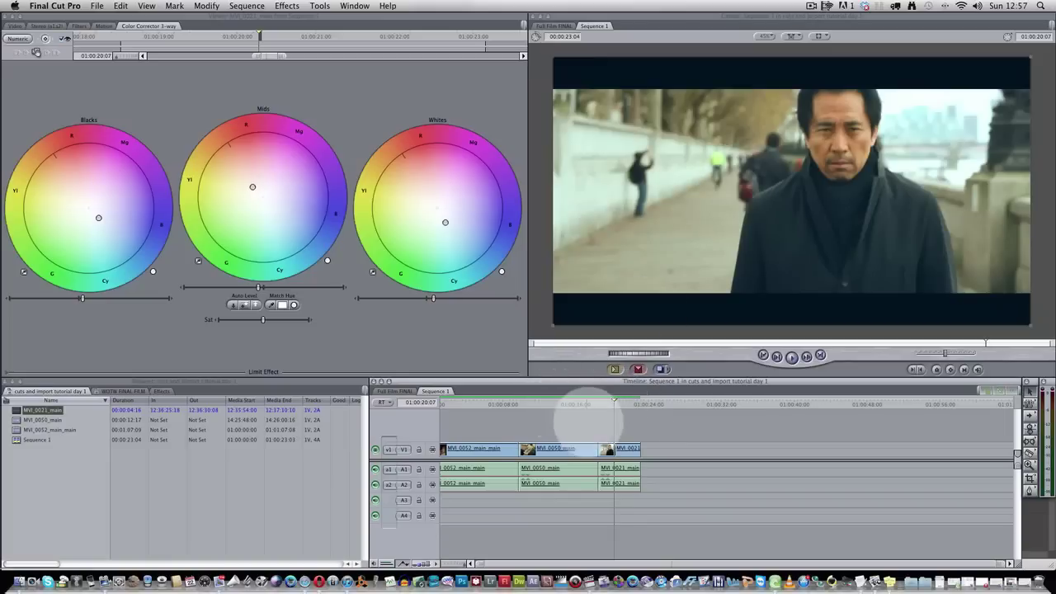
{"action": "key", "text": "Right"}
{"action": "key", "text": "Right"}
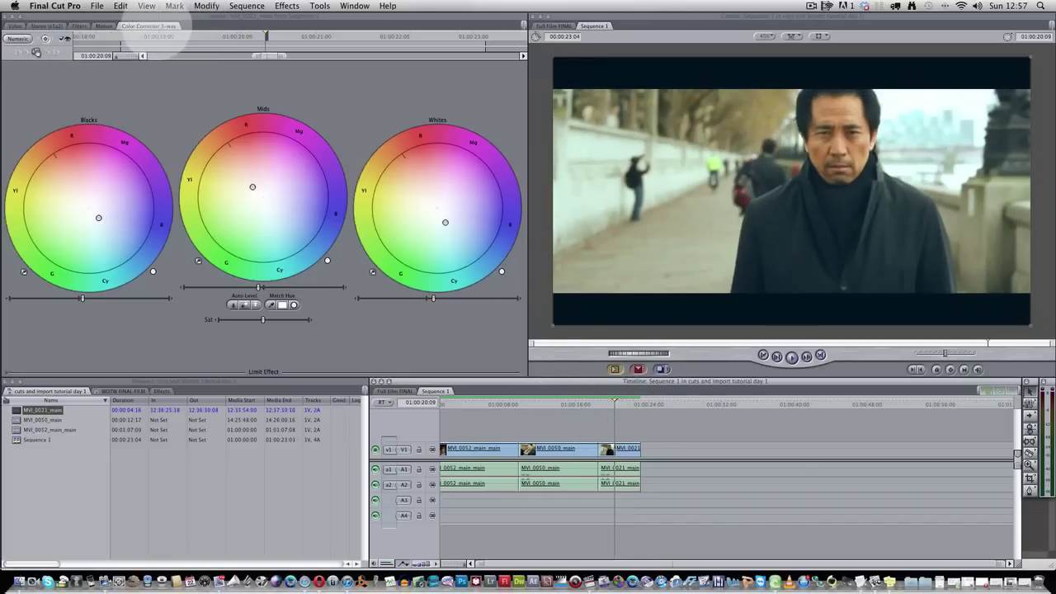
{"action": "right_click", "coordinate": [157, 26]}
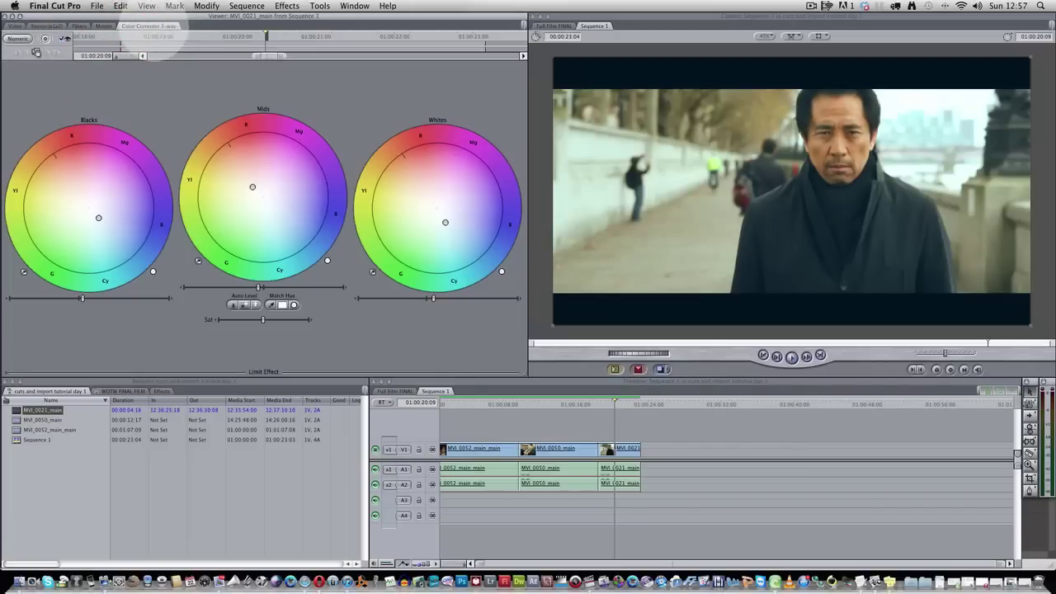
- Show the clip's Filters tab and select its Color Corrector 3-way filter
{"action": "left_click", "coordinate": [80, 26]}
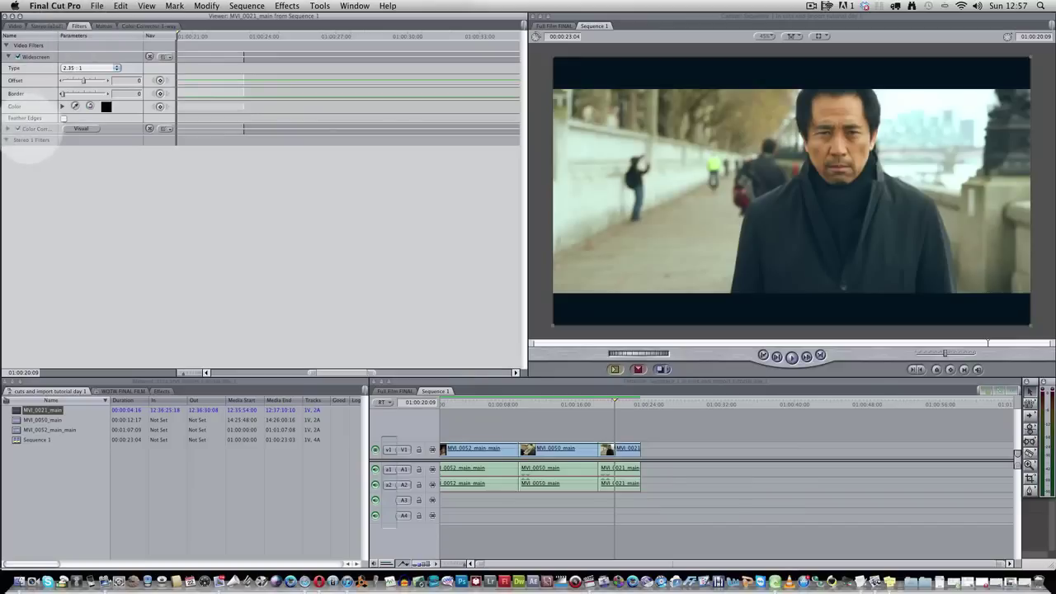
{"action": "left_click", "coordinate": [37, 129]}
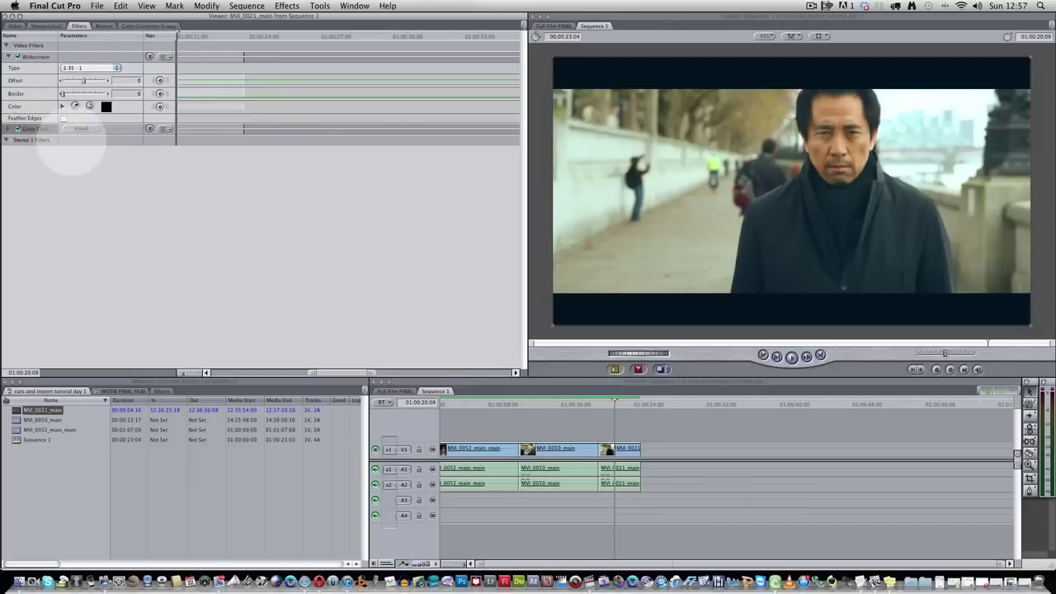
{"action": "left_click", "coordinate": [17, 128]}
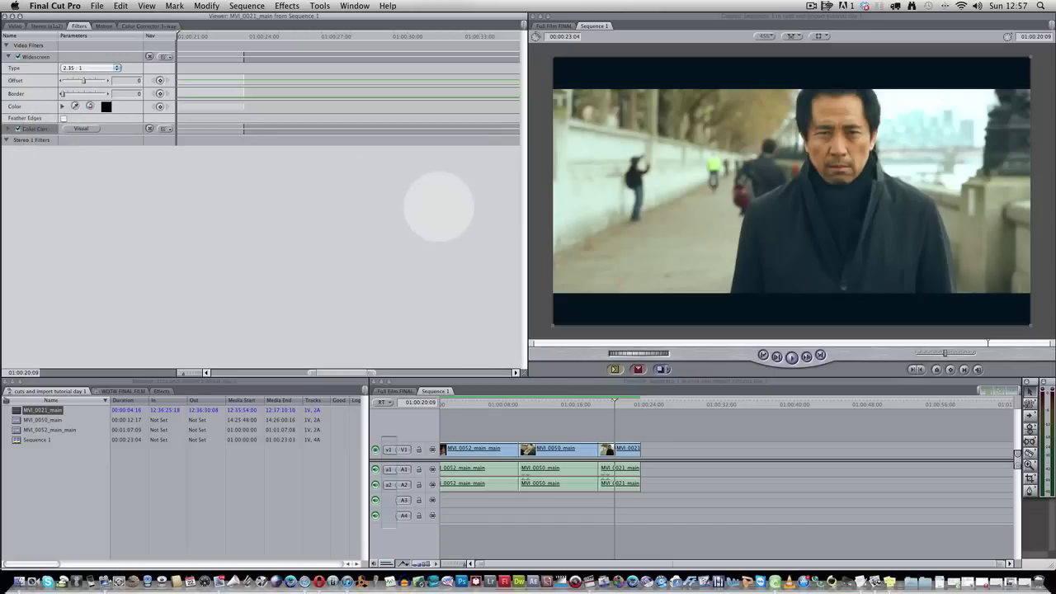
- Paste the copied Color Corrector grade onto MVI_0050_main with Edit > Paste and scrub to check it
{"action": "left_click", "coordinate": [563, 404]}
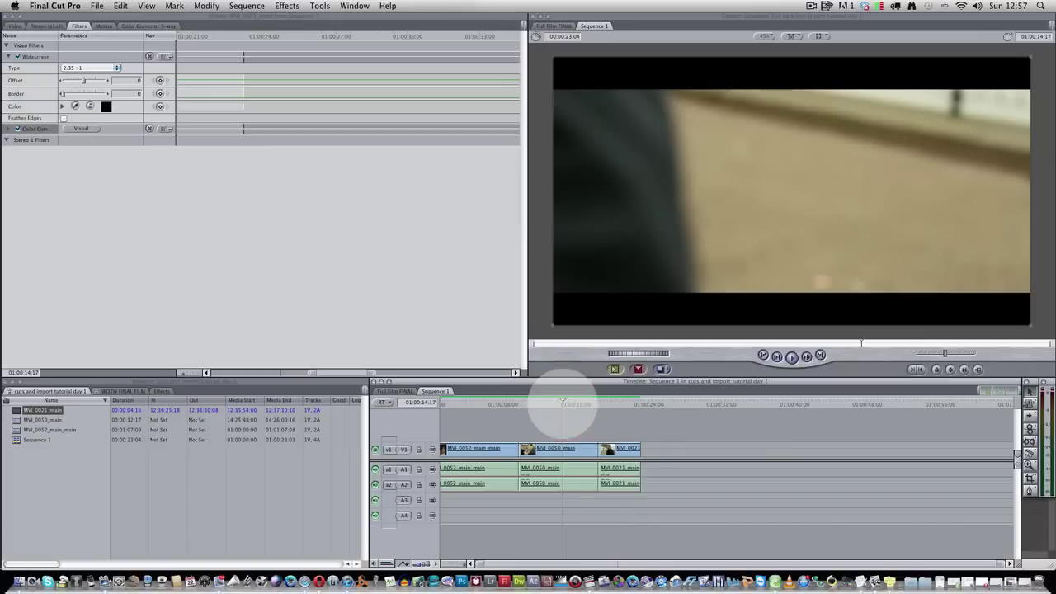
{"action": "left_click", "coordinate": [563, 405]}
{"action": "double_click", "coordinate": [564, 448]}
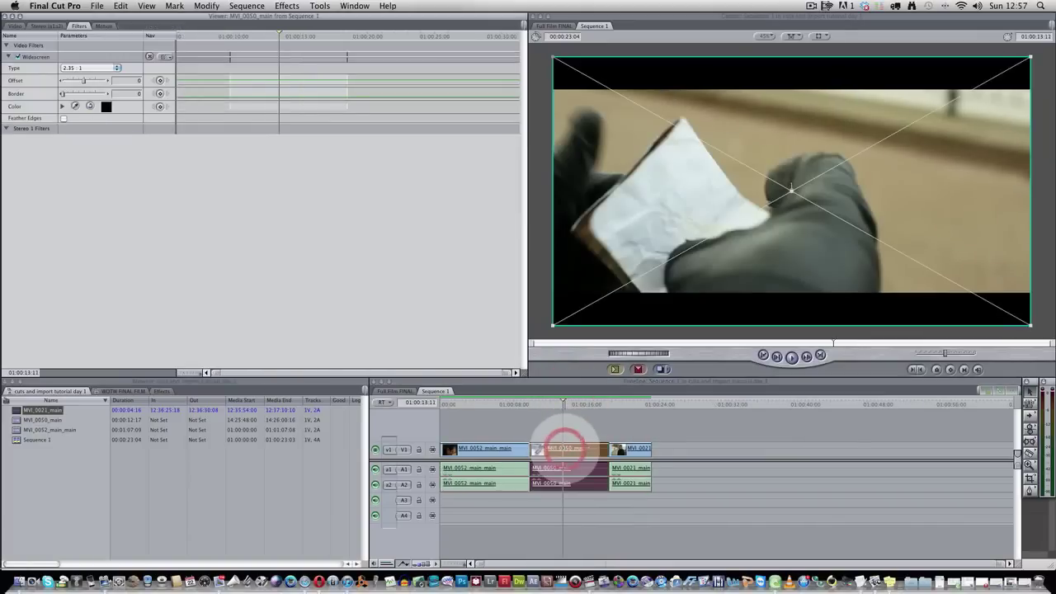
{"action": "left_click", "coordinate": [121, 6]}
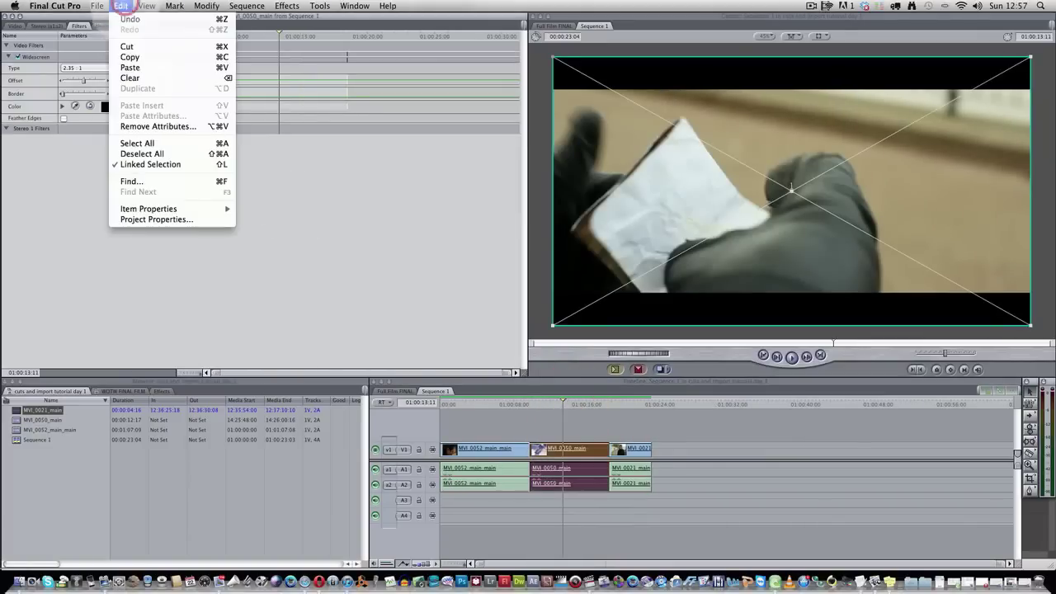
{"action": "left_click", "coordinate": [129, 67]}
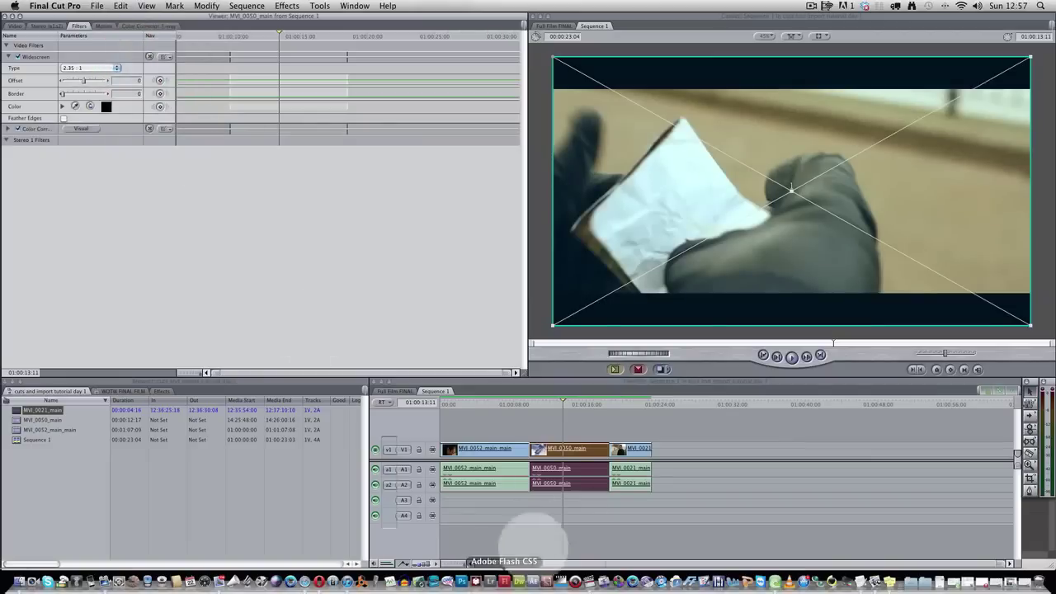
{"action": "left_click_drag", "start_coordinate": [563, 405], "coordinate": [502, 404]}
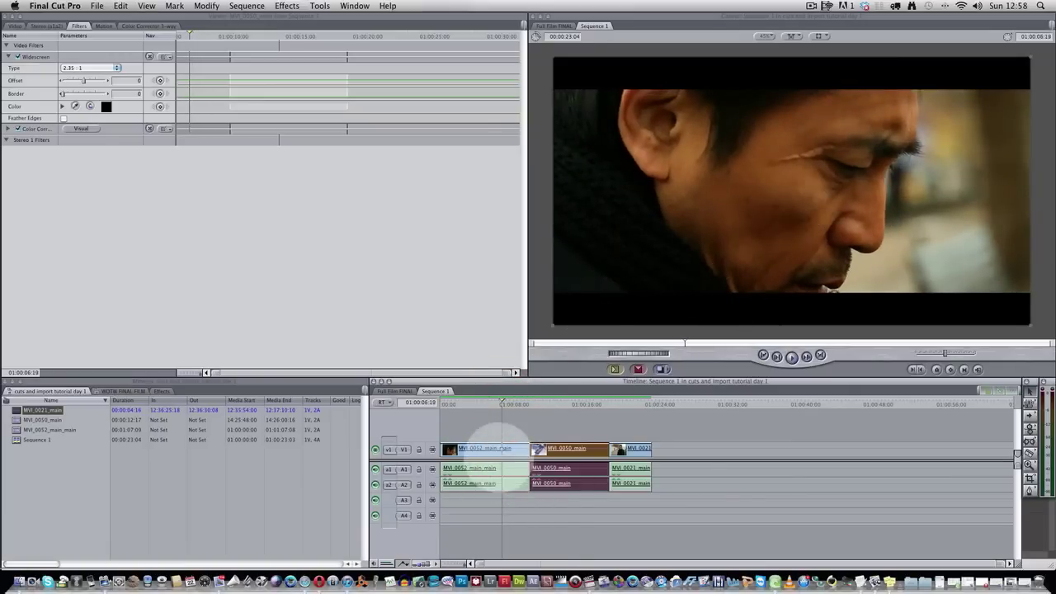
- Paste the Color Corrector grade onto the opening MVI_0052_main close-up and preview from 01:00:07:18
{"action": "double_click", "coordinate": [499, 448]}
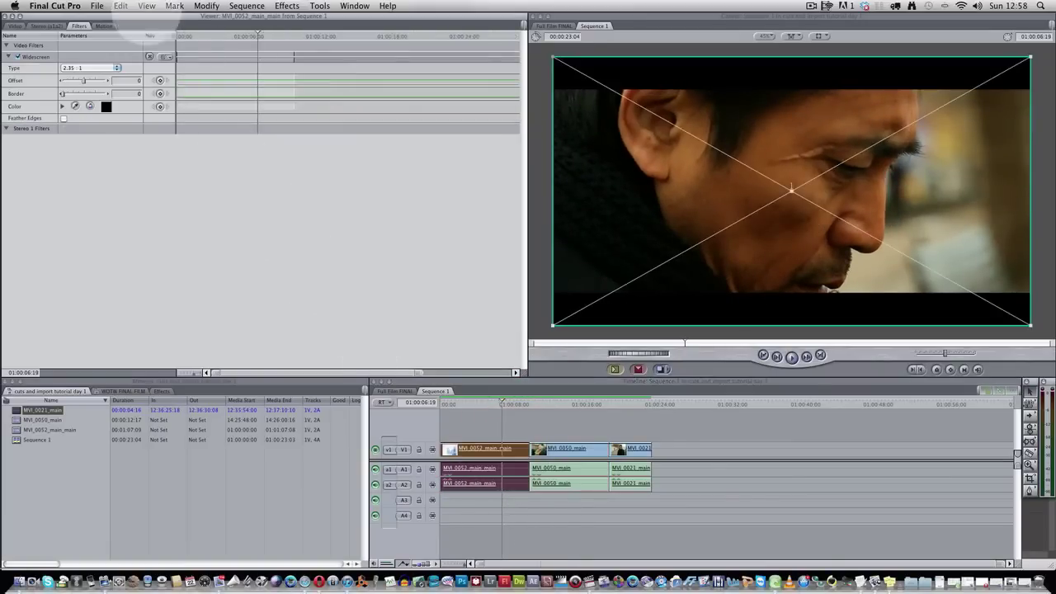
{"action": "left_click", "coordinate": [120, 6]}
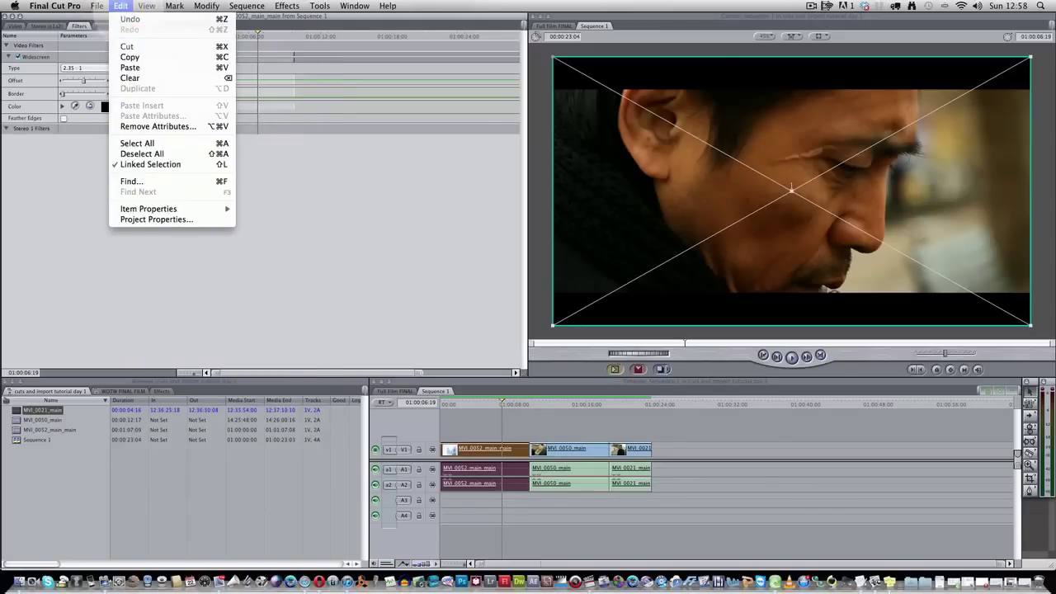
{"action": "left_click", "coordinate": [130, 67]}
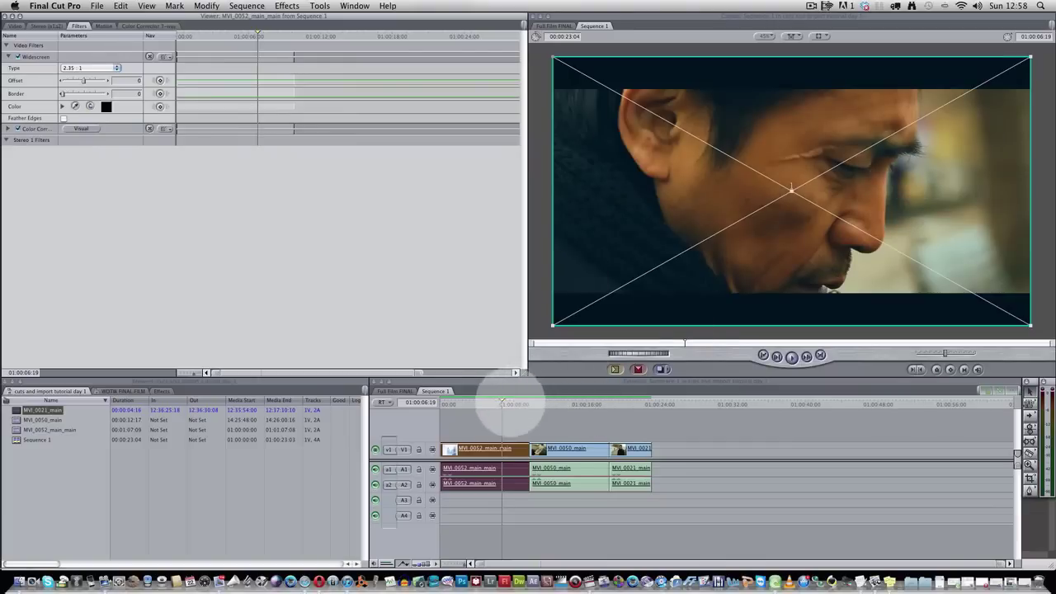
{"action": "left_click", "coordinate": [511, 405]}
{"action": "mouse_move", "coordinate": [511, 404]}
{"action": "left_mouse_down"}
{"action": "mouse_move", "coordinate": [548, 405]}
{"action": "mouse_move", "coordinate": [503, 403]}
{"action": "left_mouse_up"}
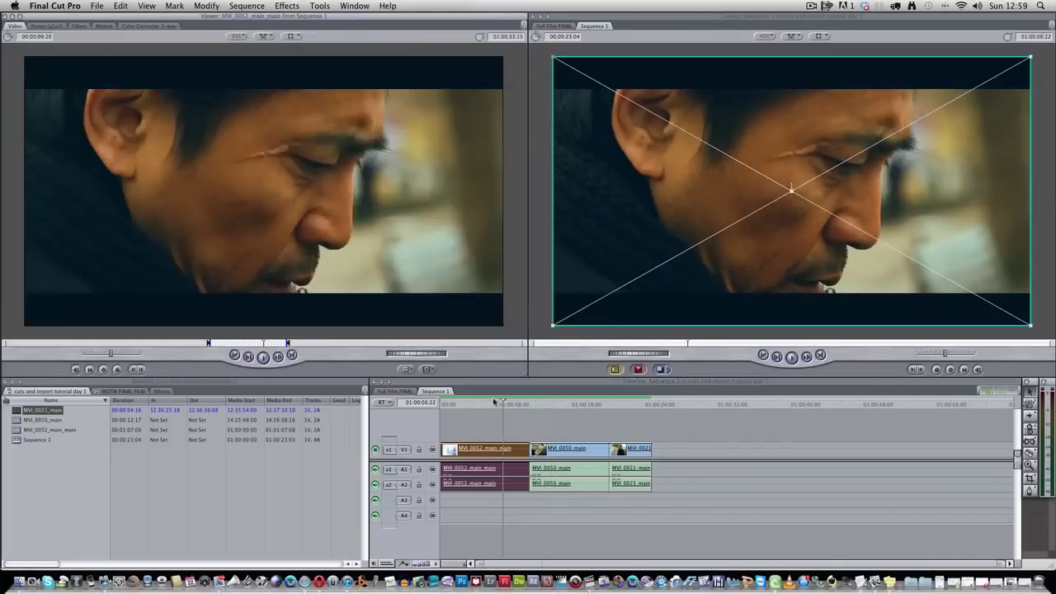
- Scrub between the MVI_0050, embankment and face close-up shots to compare their grades
{"action": "left_click", "coordinate": [566, 406]}
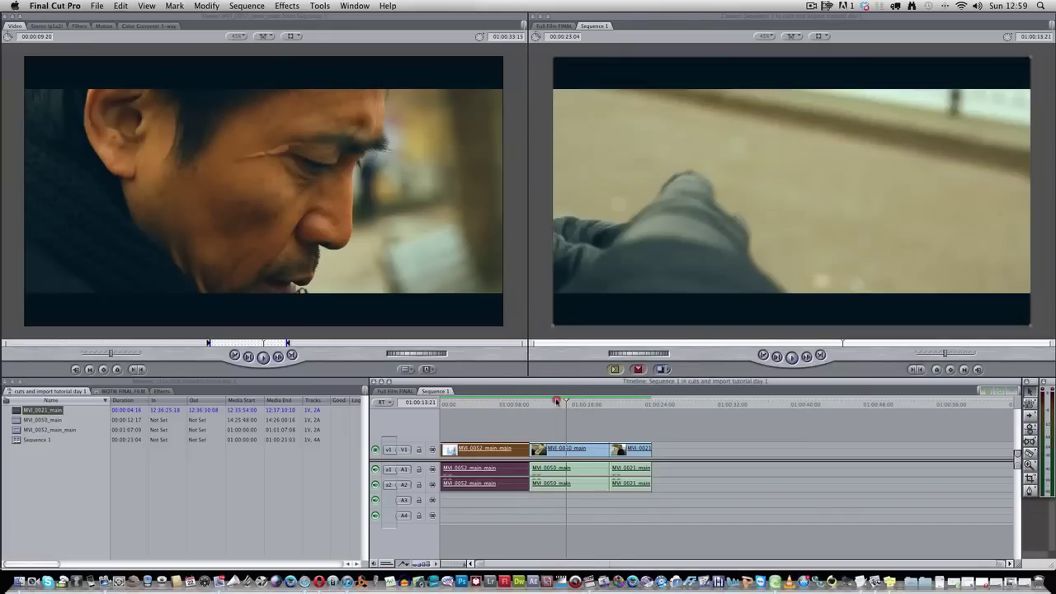
{"action": "left_click", "coordinate": [557, 402]}
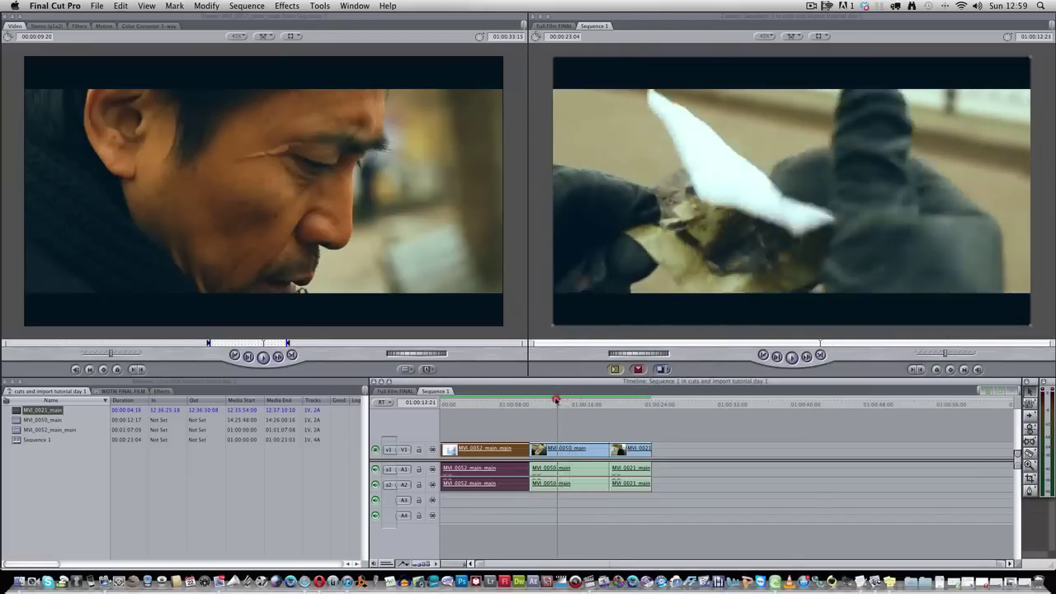
{"action": "left_click_drag", "start_coordinate": [557, 401], "coordinate": [552, 400]}
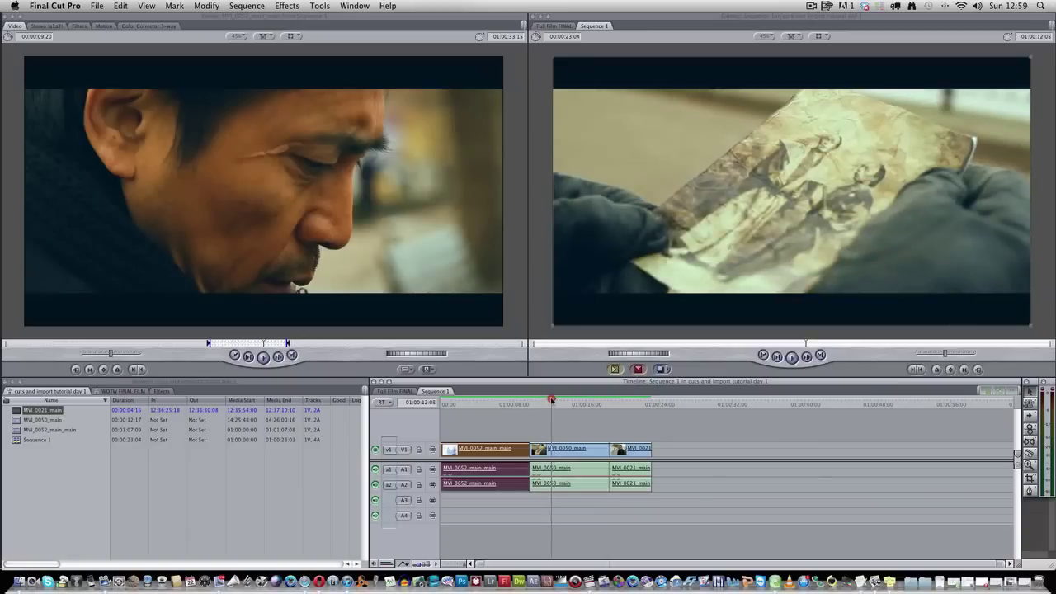
{"action": "left_click", "coordinate": [635, 403]}
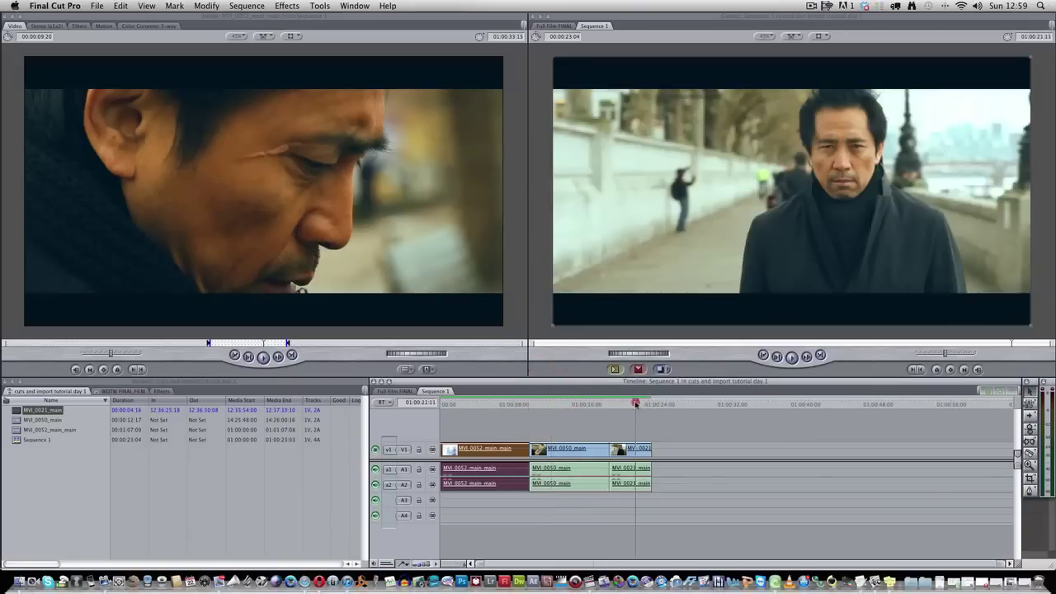
{"action": "left_click_drag", "start_coordinate": [636, 404], "coordinate": [499, 405]}
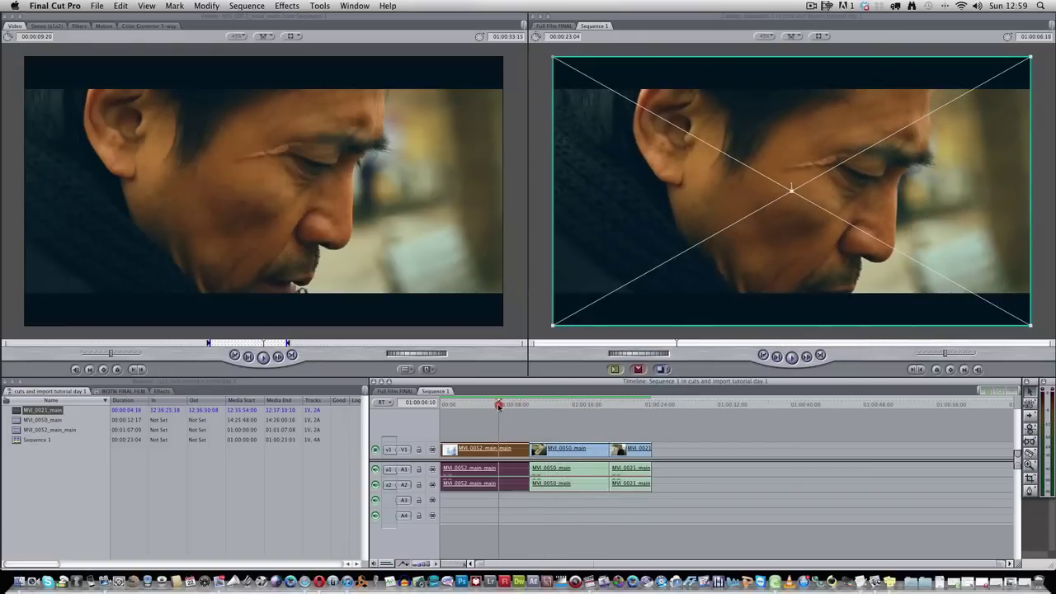
- Delete the Color Corrector filter from the face close-up clip's Filters tab
{"action": "double_click", "coordinate": [496, 452]}
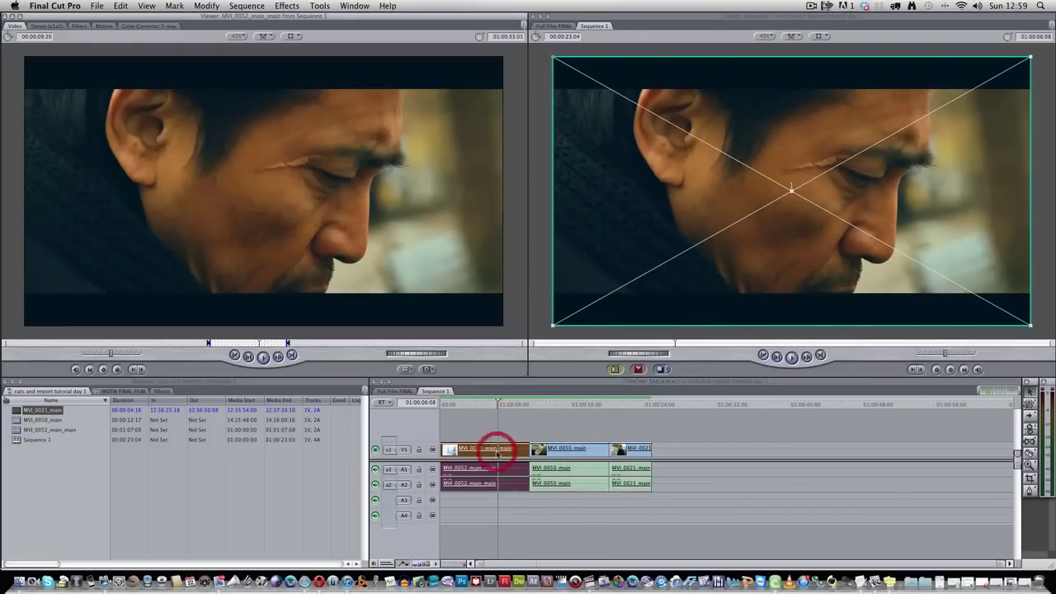
{"action": "left_click", "coordinate": [80, 26]}
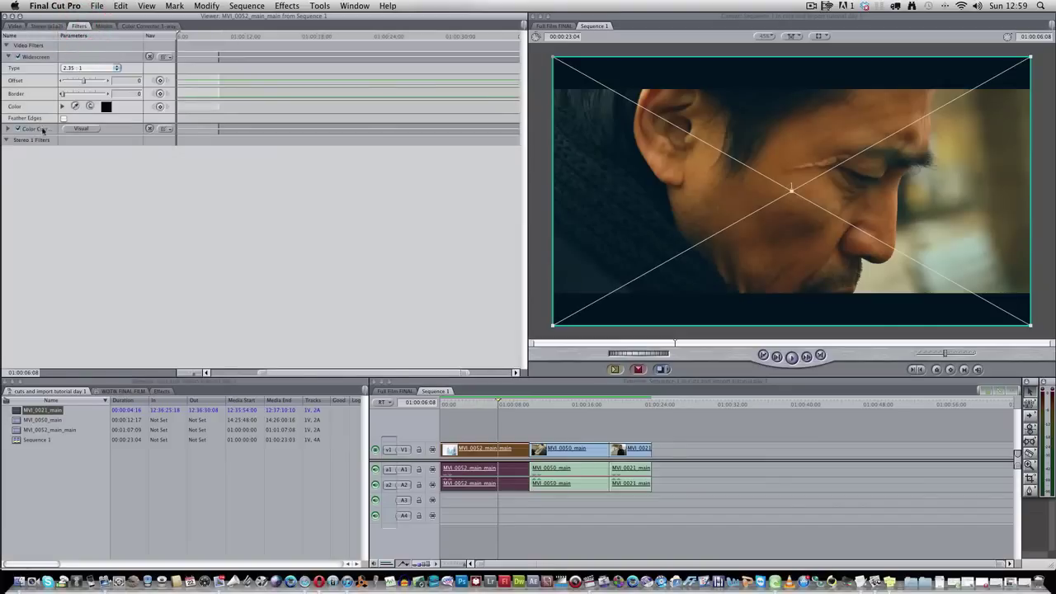
{"action": "key", "text": "Delete"}
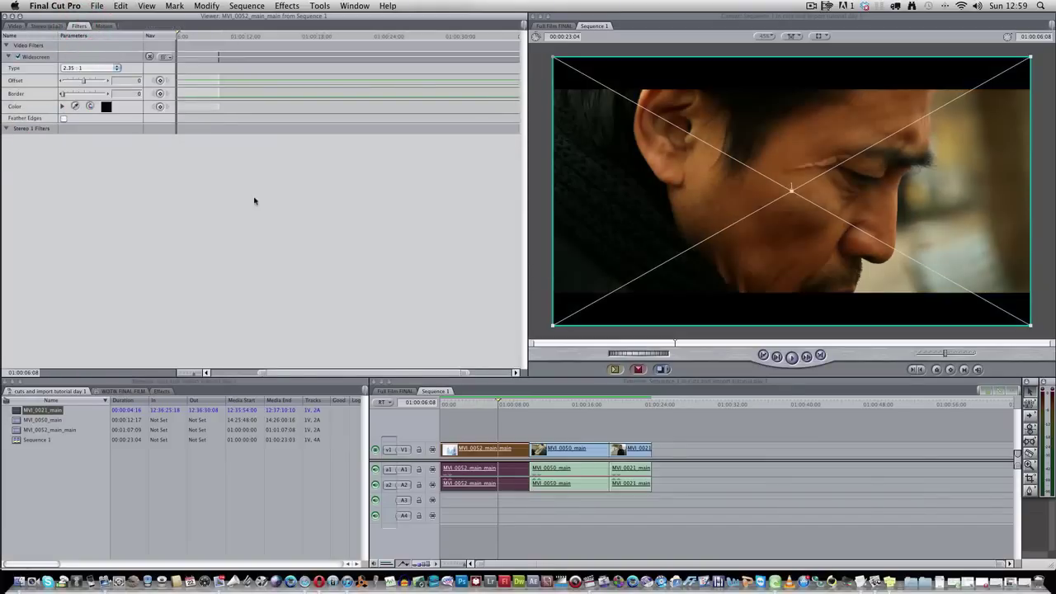
{"action": "left_click", "coordinate": [121, 6]}
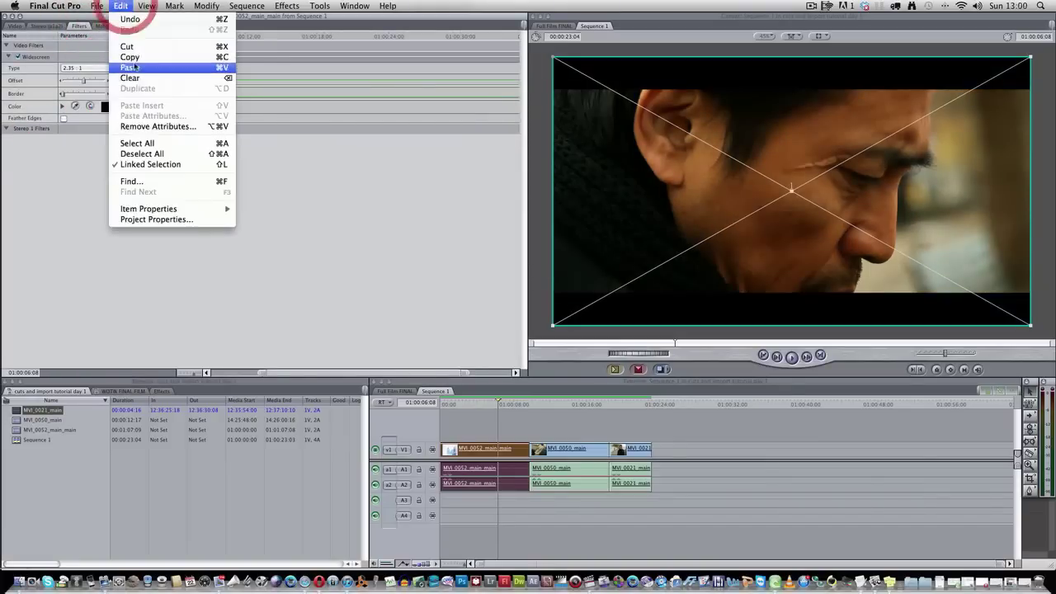
- Paste the Color Corrector 3-way back onto MVI_0052_main, then scrub through the paper and face frames
{"action": "left_click", "coordinate": [130, 68]}
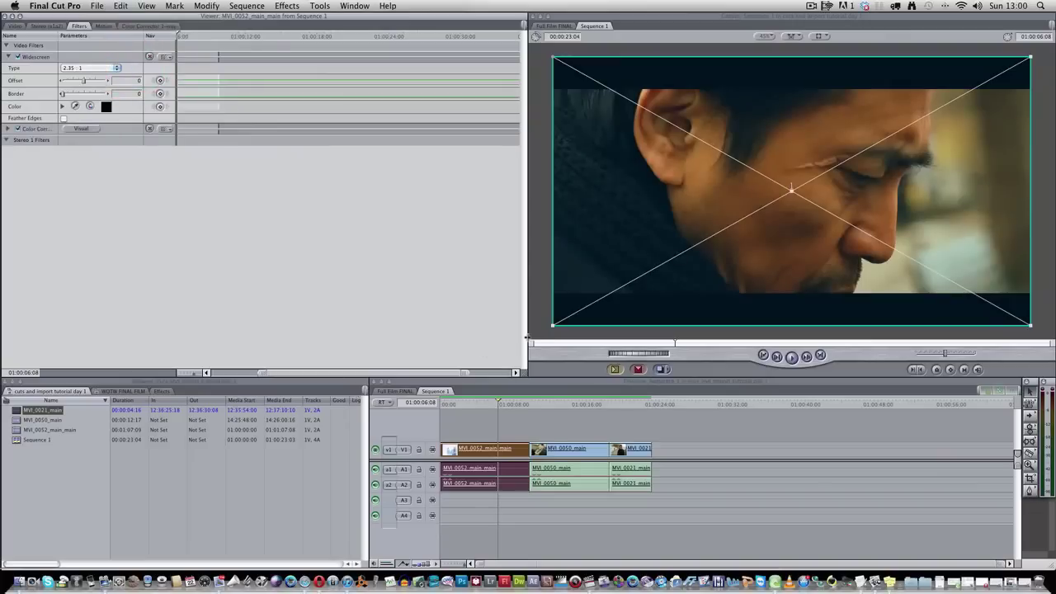
{"action": "mouse_move", "coordinate": [518, 405]}
{"action": "left_mouse_down"}
{"action": "mouse_move", "coordinate": [625, 408]}
{"action": "mouse_move", "coordinate": [506, 405]}
{"action": "left_mouse_up"}
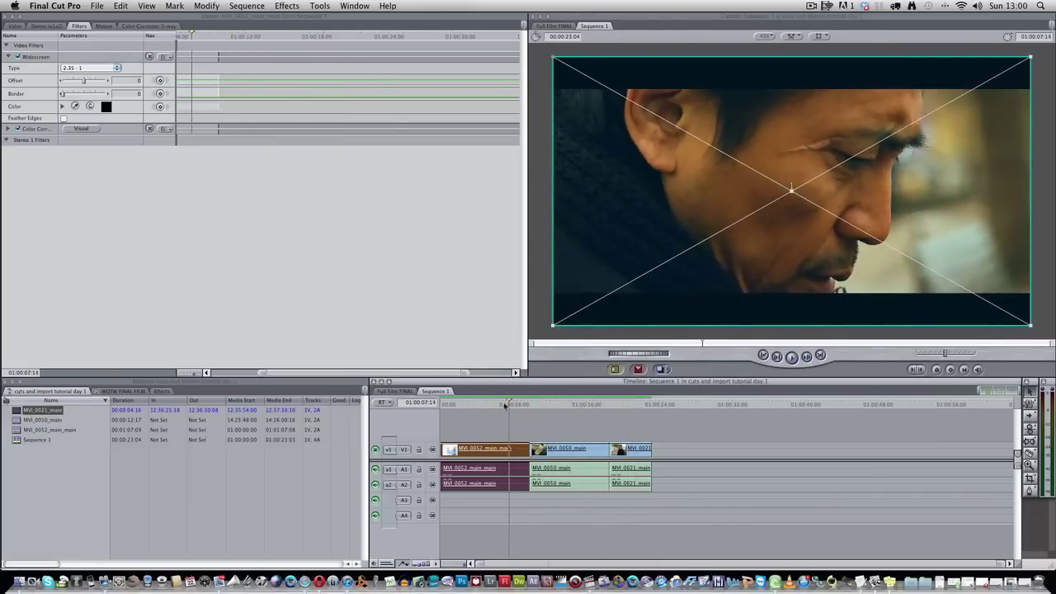
{"action": "left_click_drag", "start_coordinate": [631, 405], "coordinate": [557, 403]}
{"action": "left_click_drag", "start_coordinate": [546, 403], "coordinate": [497, 404]}
- In the face clip's Color Corrector 3-way, nudge the shadows and midtones slightly up
{"action": "double_click", "coordinate": [462, 452]}
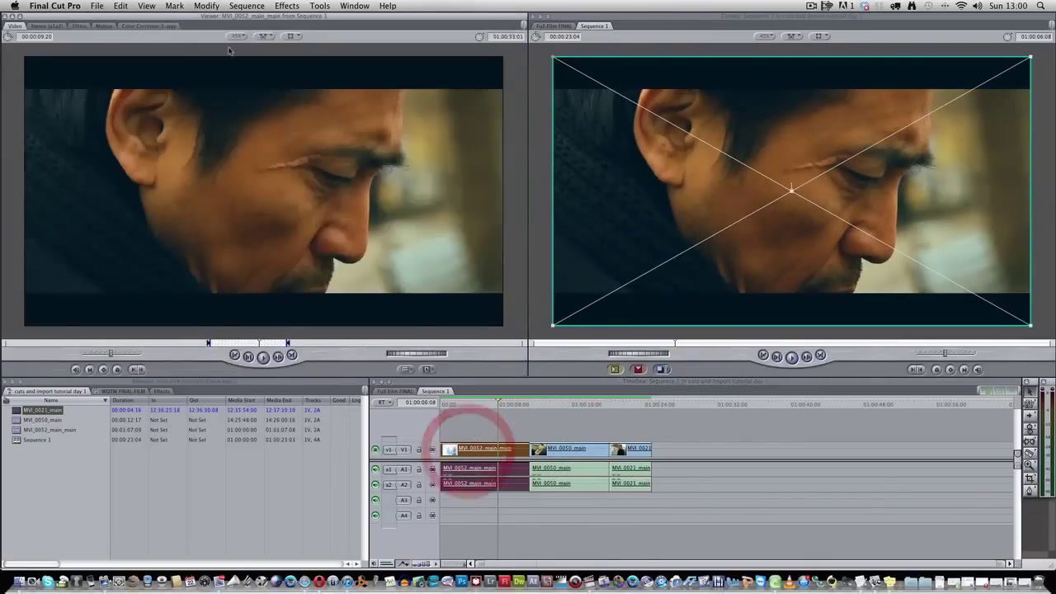
{"action": "left_click", "coordinate": [86, 27]}
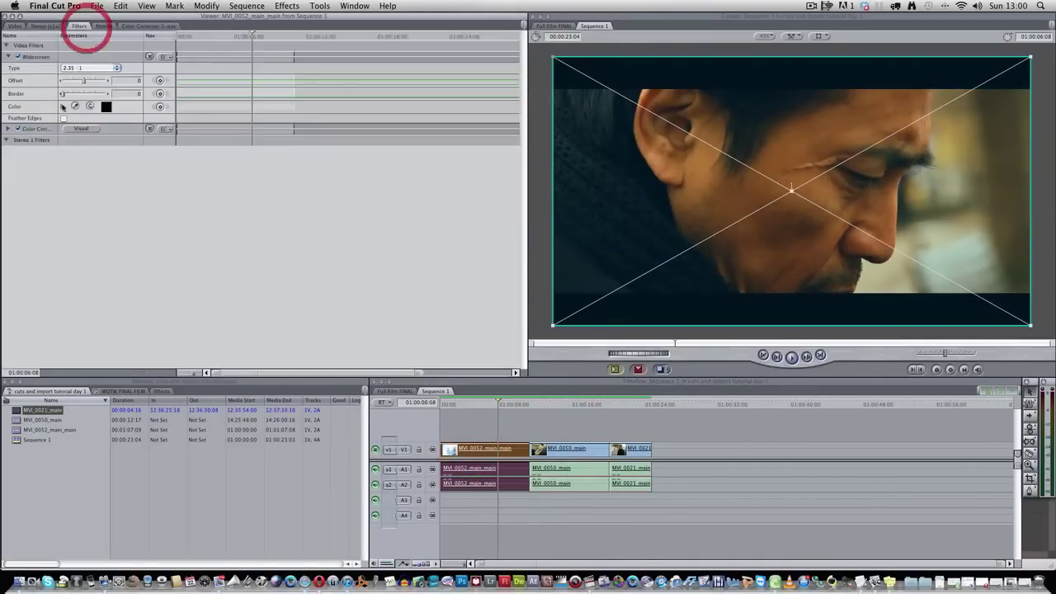
{"action": "left_click", "coordinate": [39, 133]}
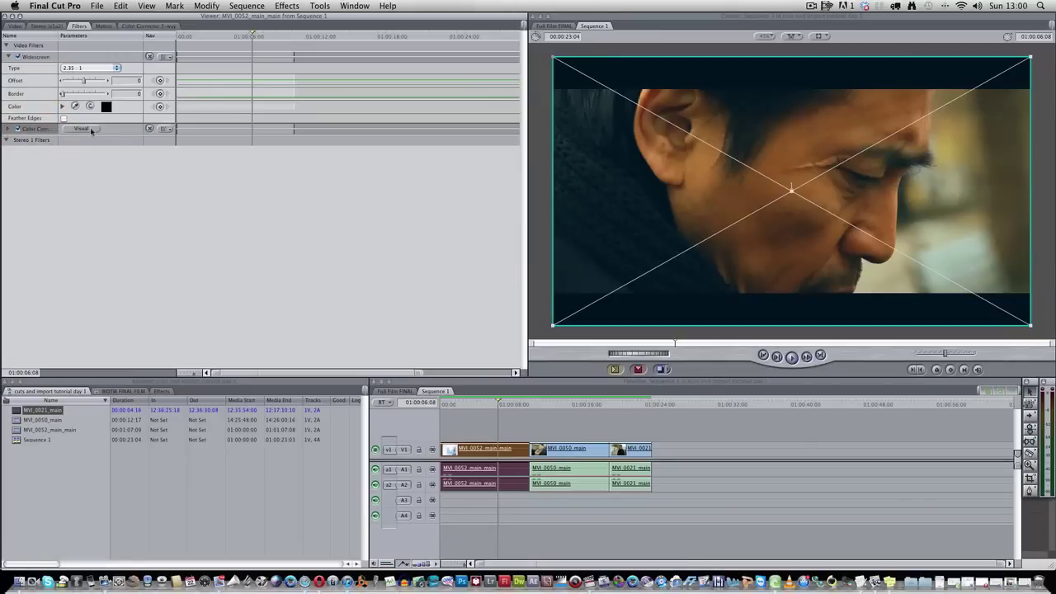
{"action": "left_click", "coordinate": [79, 130]}
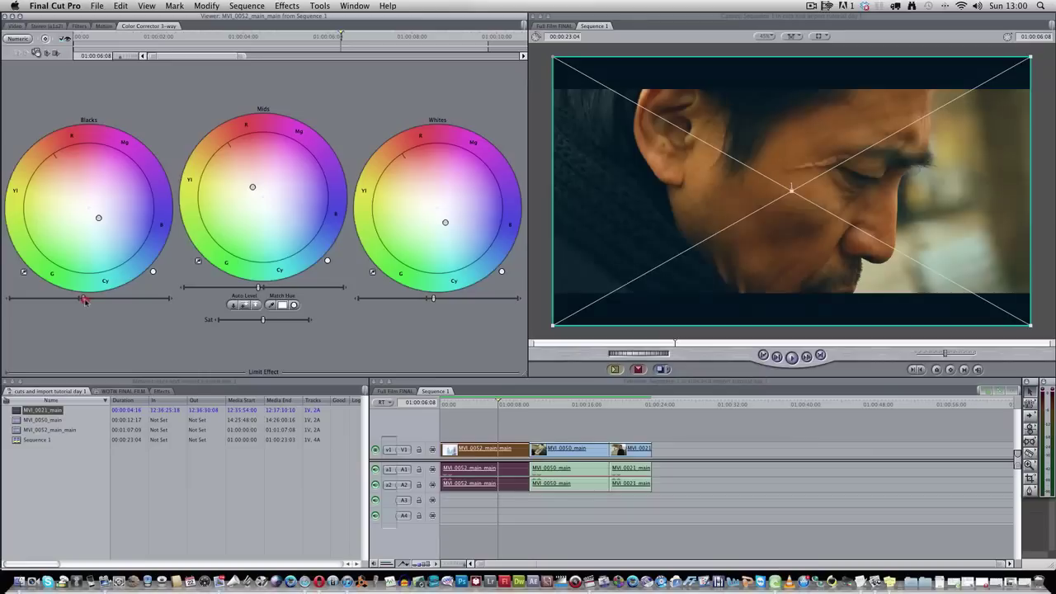
{"action": "left_click_drag", "start_coordinate": [83, 300], "coordinate": [90, 301]}
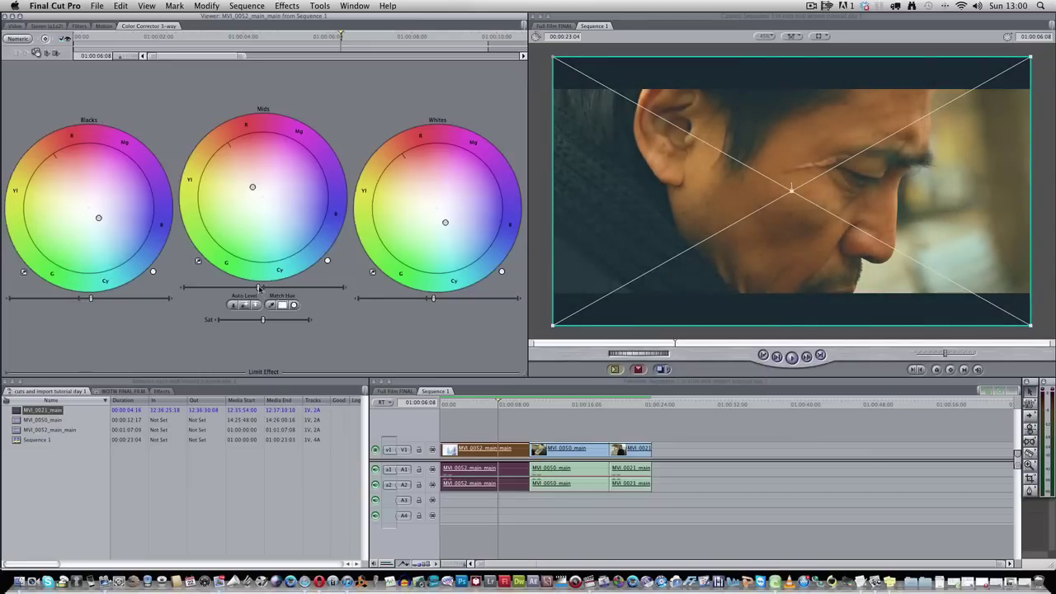
{"action": "left_click_drag", "start_coordinate": [260, 287], "coordinate": [269, 287]}
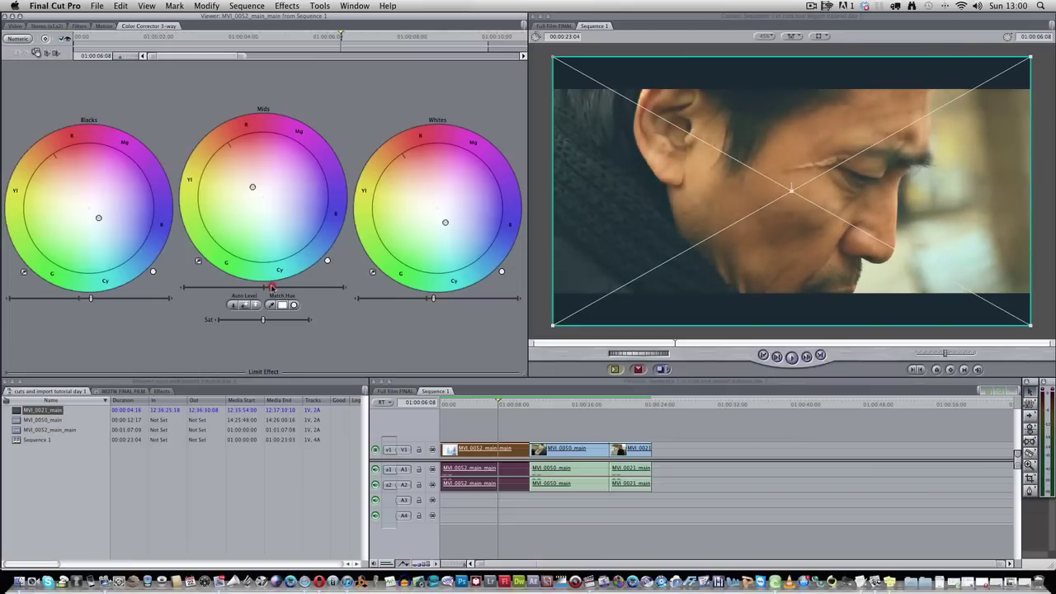
- Compare the face close-up against the bridge shot by jumping between them on the timeline
{"action": "left_click", "coordinate": [636, 407]}
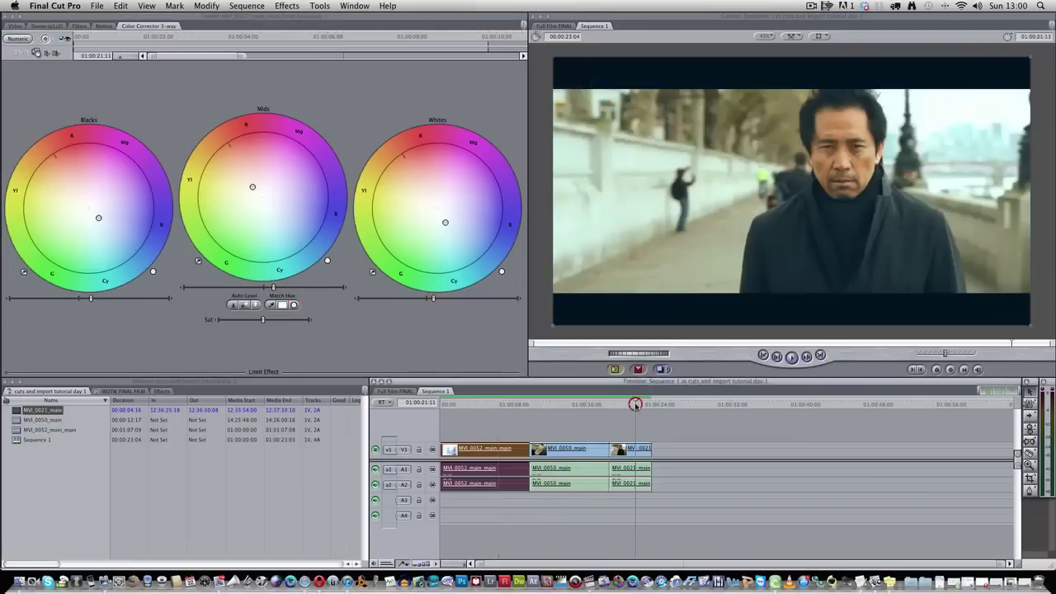
{"action": "left_click", "coordinate": [506, 405]}
{"action": "left_click", "coordinate": [633, 406]}
{"action": "left_click", "coordinate": [500, 404]}
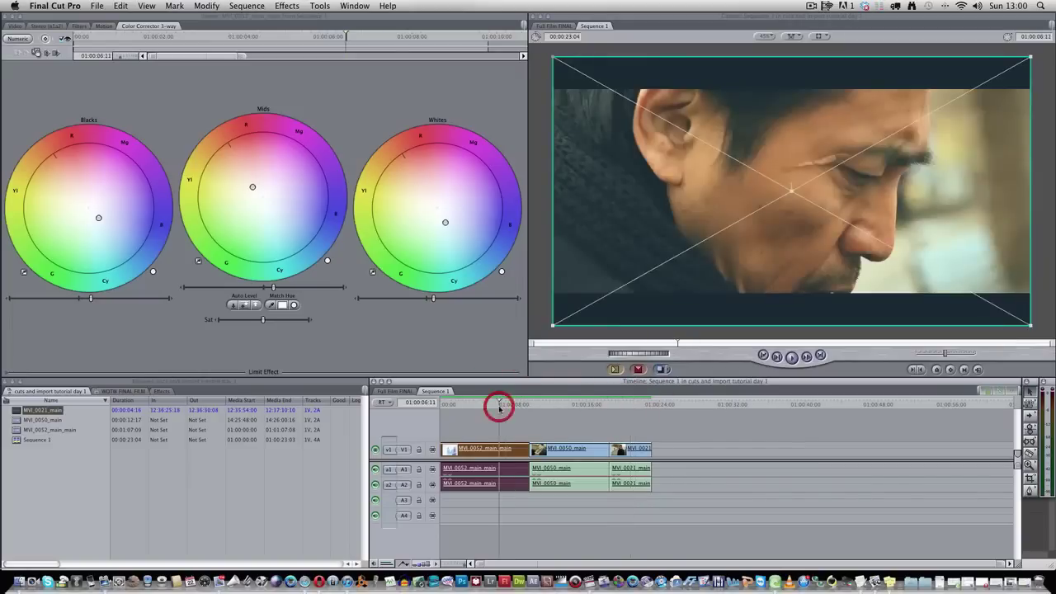
{"action": "left_click", "coordinate": [531, 405]}
{"action": "left_click", "coordinate": [514, 406]}
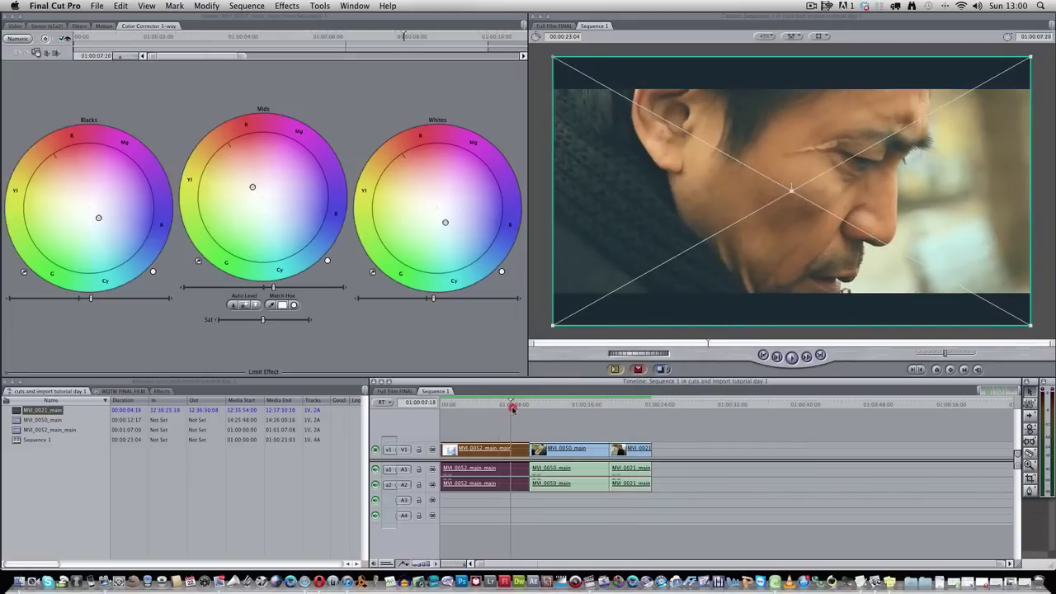
{"action": "left_click", "coordinate": [513, 406]}
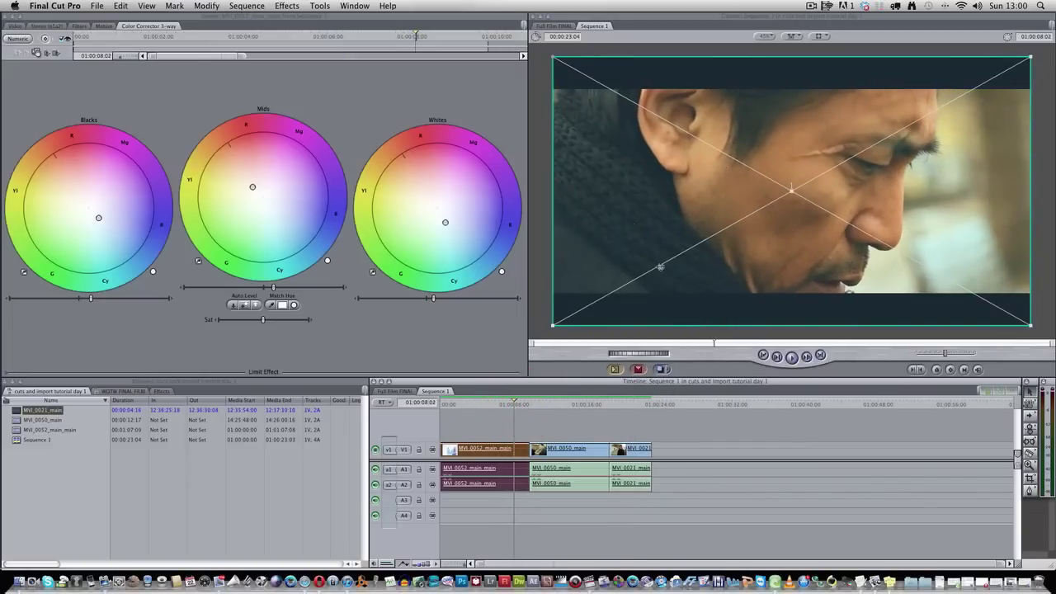
{"action": "left_click", "coordinate": [637, 406]}
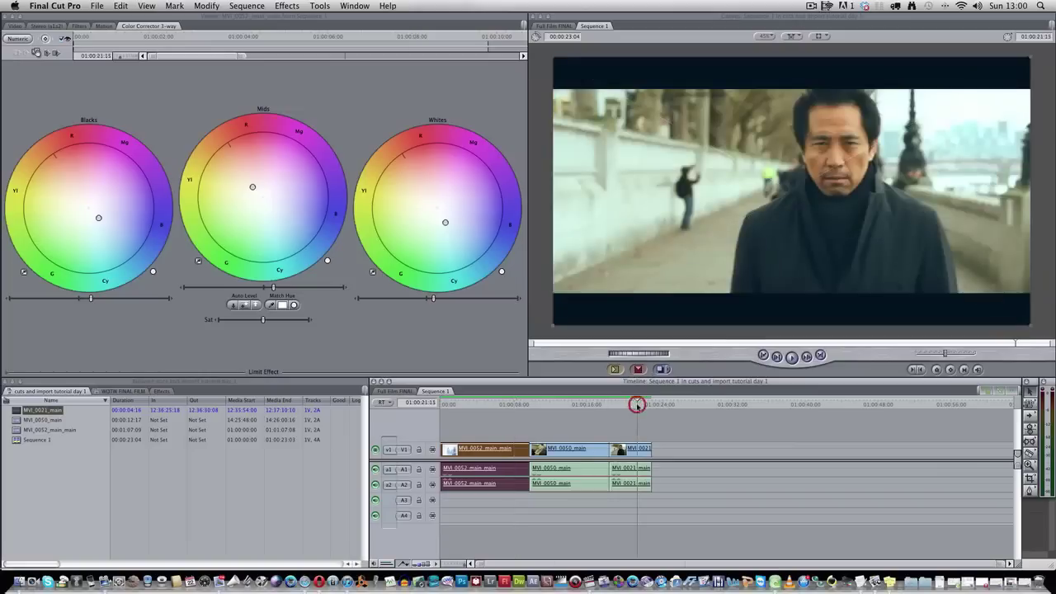
{"action": "left_click", "coordinate": [509, 405]}
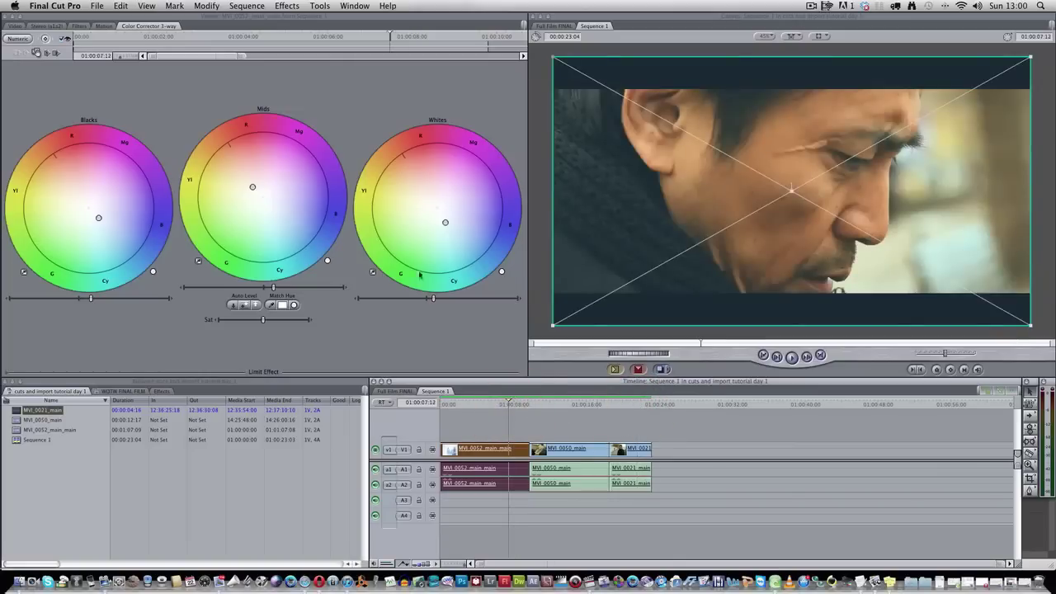
- Lower the close-up's Blacks level slightly and compare it against the photograph shot
{"action": "left_click", "coordinate": [91, 299]}
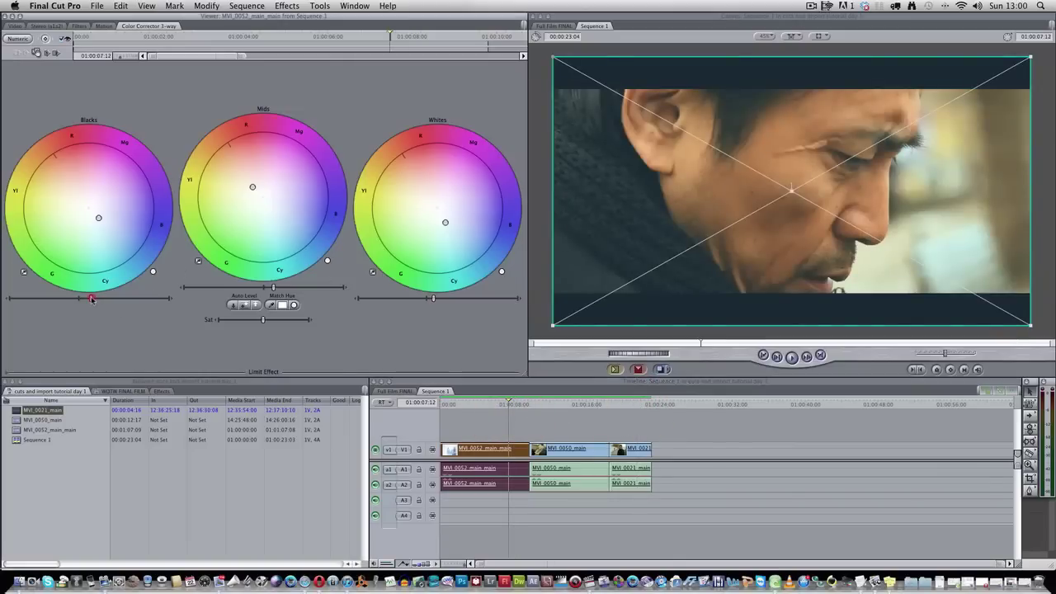
{"action": "left_click_drag", "start_coordinate": [88, 300], "coordinate": [85, 299]}
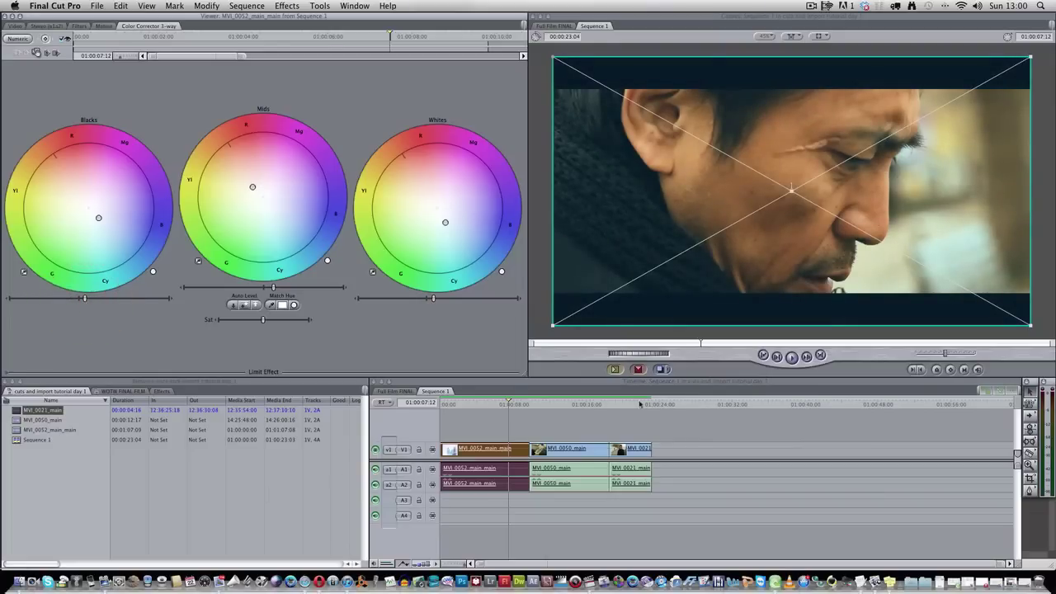
{"action": "left_click", "coordinate": [625, 406]}
{"action": "left_click", "coordinate": [495, 407]}
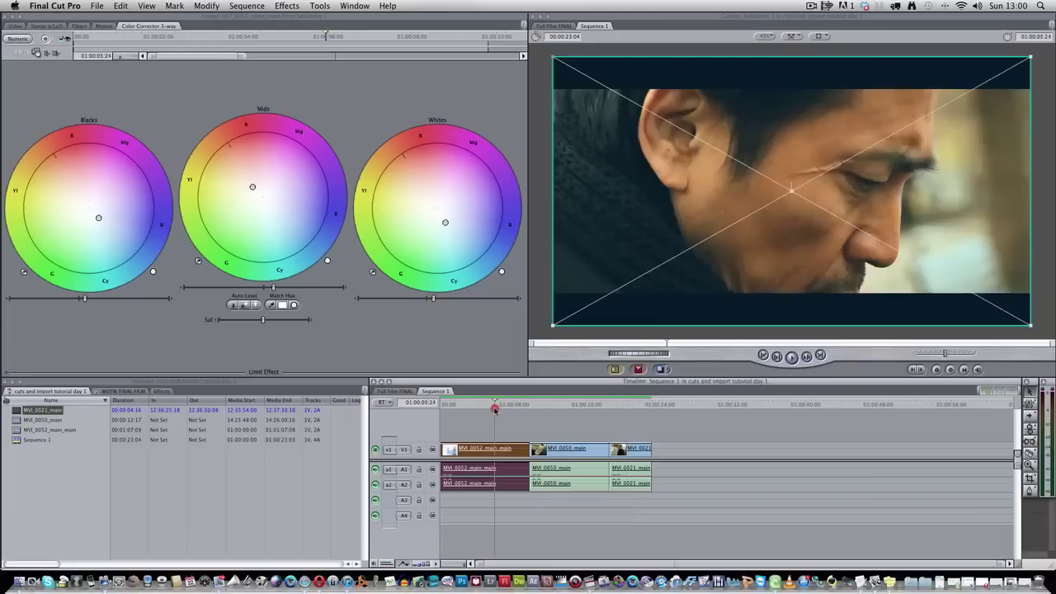
{"action": "left_click", "coordinate": [421, 406]}
{"action": "left_click_drag", "start_coordinate": [537, 403], "coordinate": [420, 407]}
{"action": "key", "text": "space"}
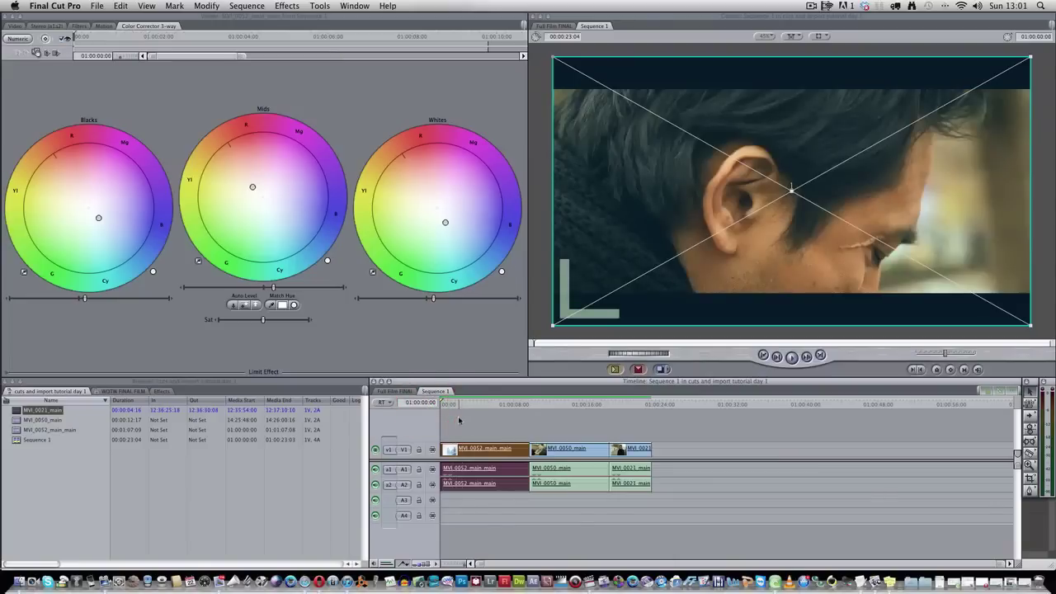
{"action": "key", "text": "space"}
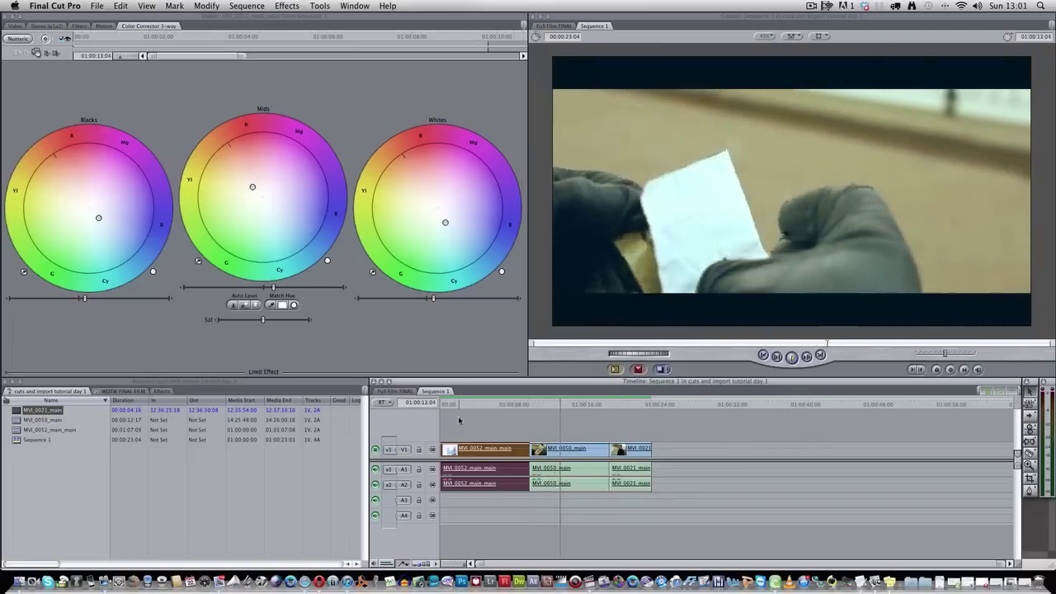
{"action": "key", "text": "space"}
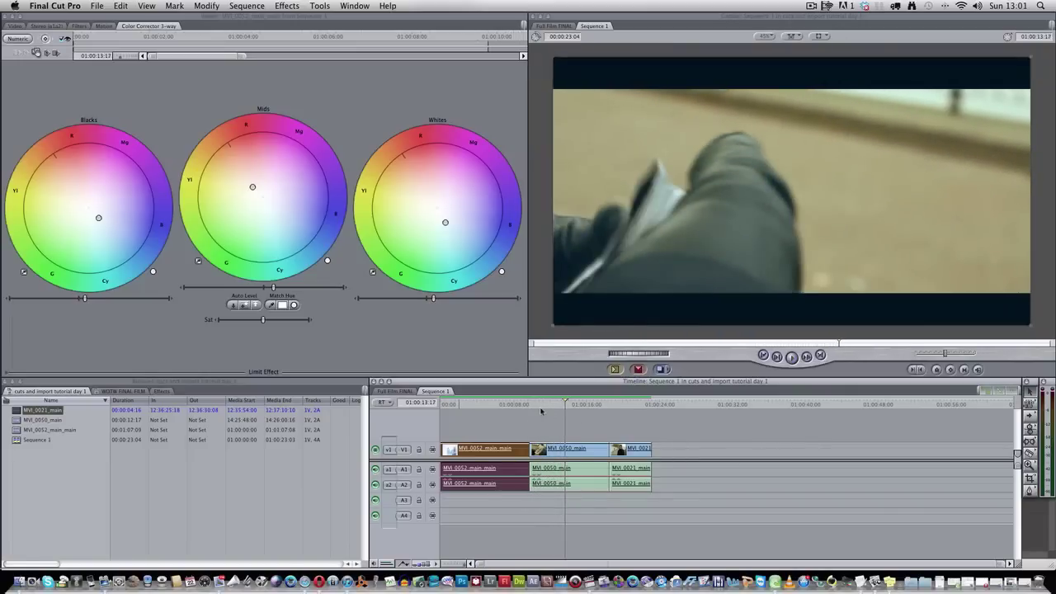
- Load the MVI_0050 photograph shot at 01:00:11:06 into its Color Corrector 3-way controls
{"action": "left_click", "coordinate": [543, 403]}
{"action": "double_click", "coordinate": [573, 450]}
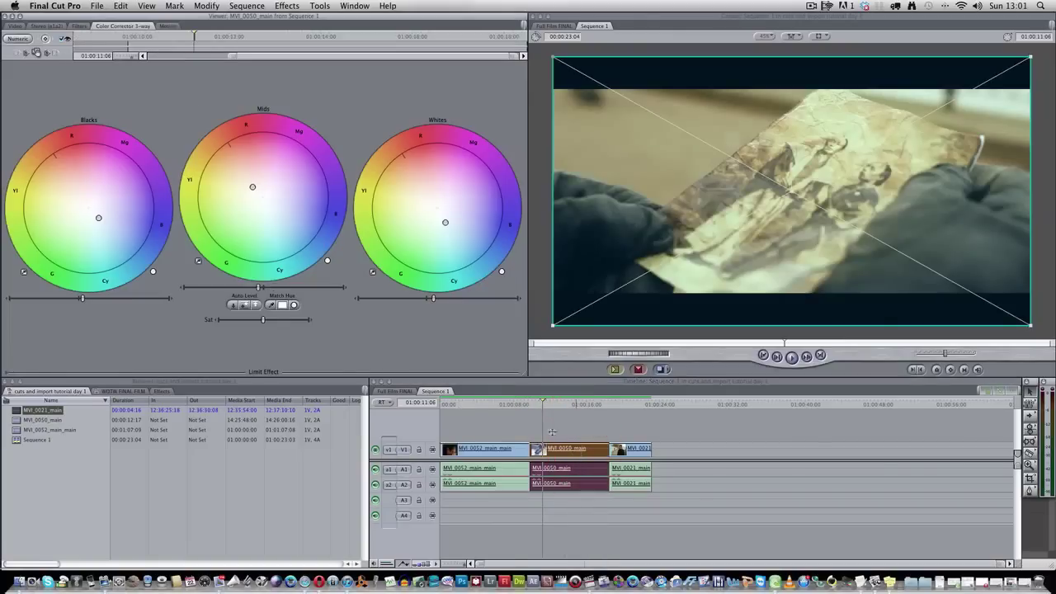
{"action": "left_click", "coordinate": [78, 25]}
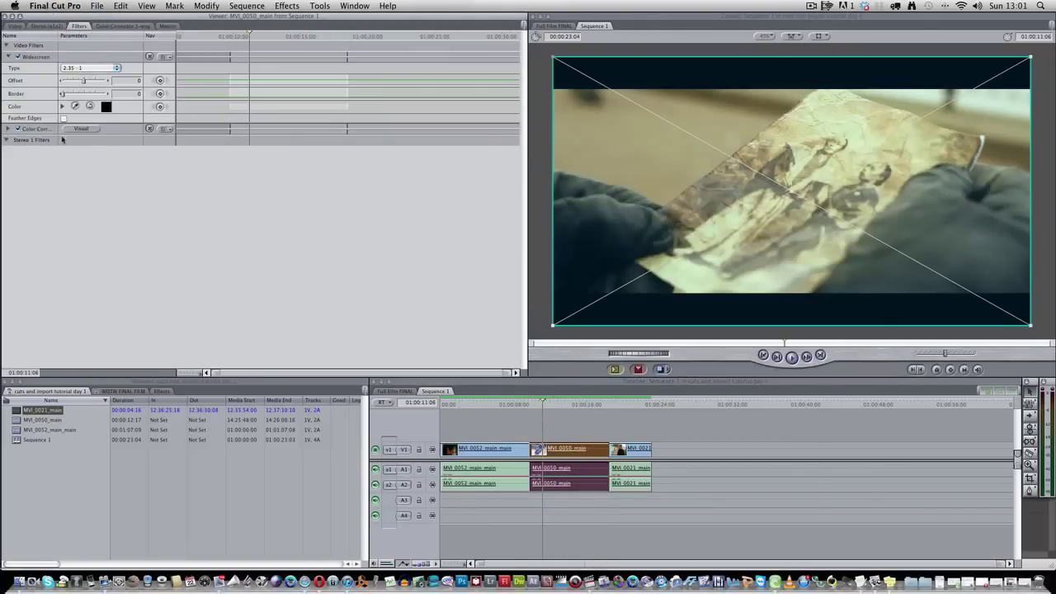
{"action": "left_click", "coordinate": [32, 129]}
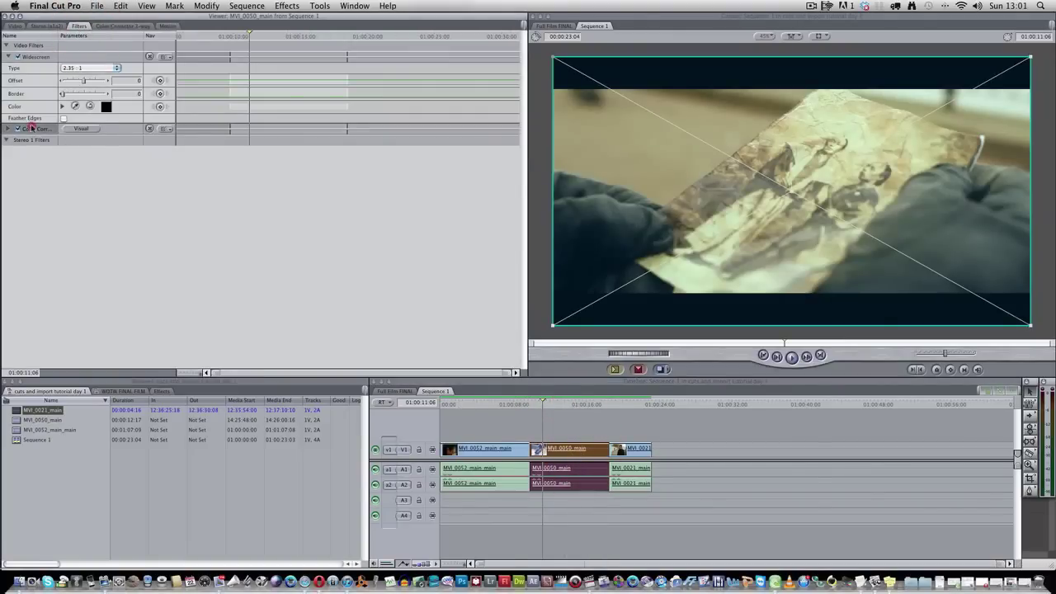
{"action": "left_click", "coordinate": [90, 129]}
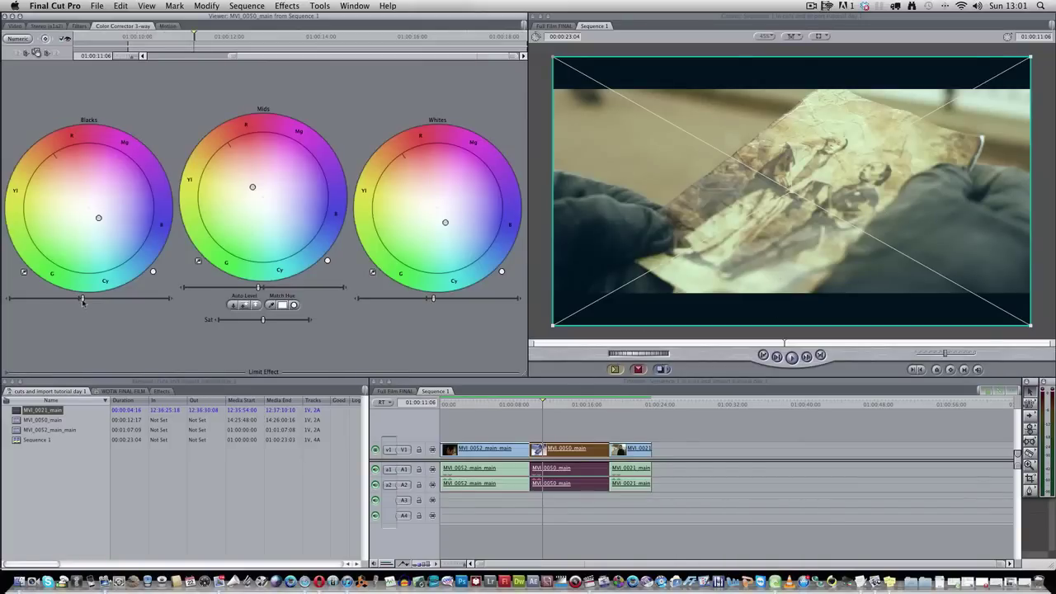
- Darken the photograph shot's blacks, fine-tune its mids and lift its whites
{"action": "left_click_drag", "start_coordinate": [82, 301], "coordinate": [74, 302]}
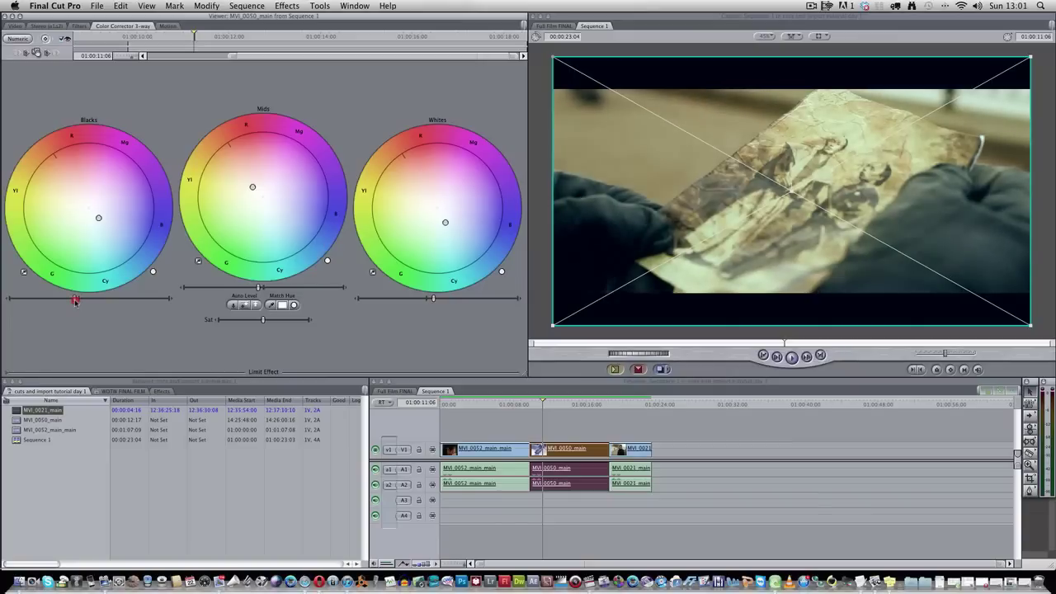
{"action": "left_click_drag", "start_coordinate": [258, 288], "coordinate": [258, 288]}
{"action": "left_click_drag", "start_coordinate": [258, 288], "coordinate": [258, 288]}
{"action": "left_click_drag", "start_coordinate": [435, 301], "coordinate": [445, 300]}
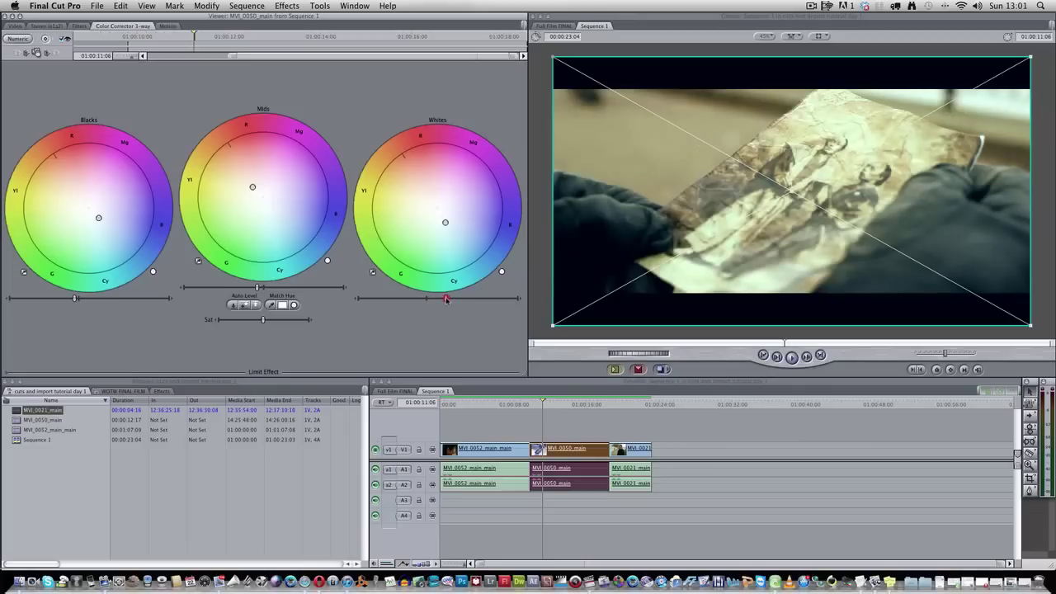
{"action": "left_click_drag", "start_coordinate": [446, 299], "coordinate": [447, 299]}
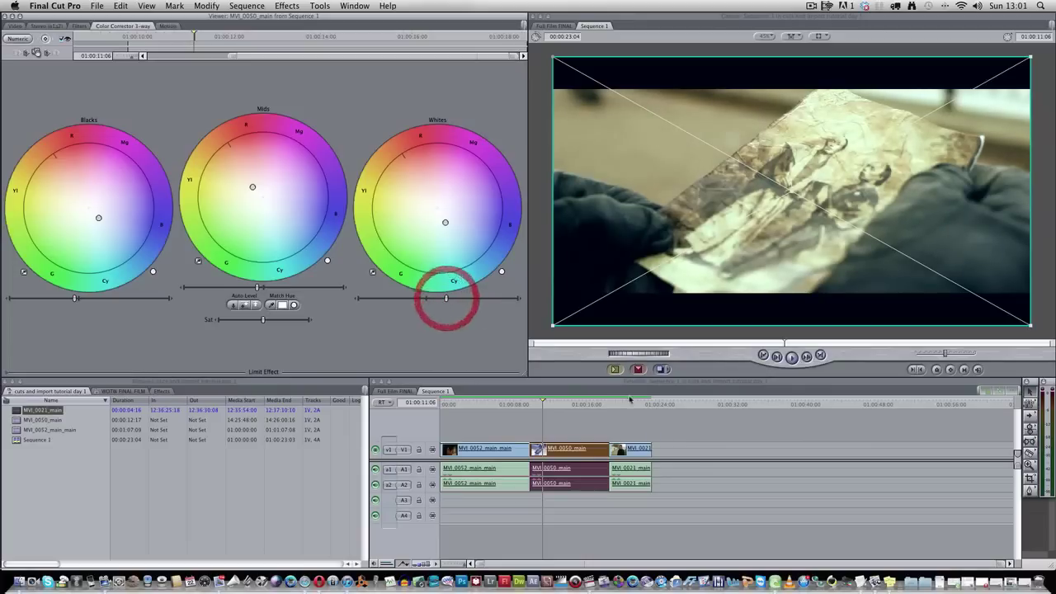
{"action": "left_click_drag", "start_coordinate": [544, 404], "coordinate": [500, 403]}
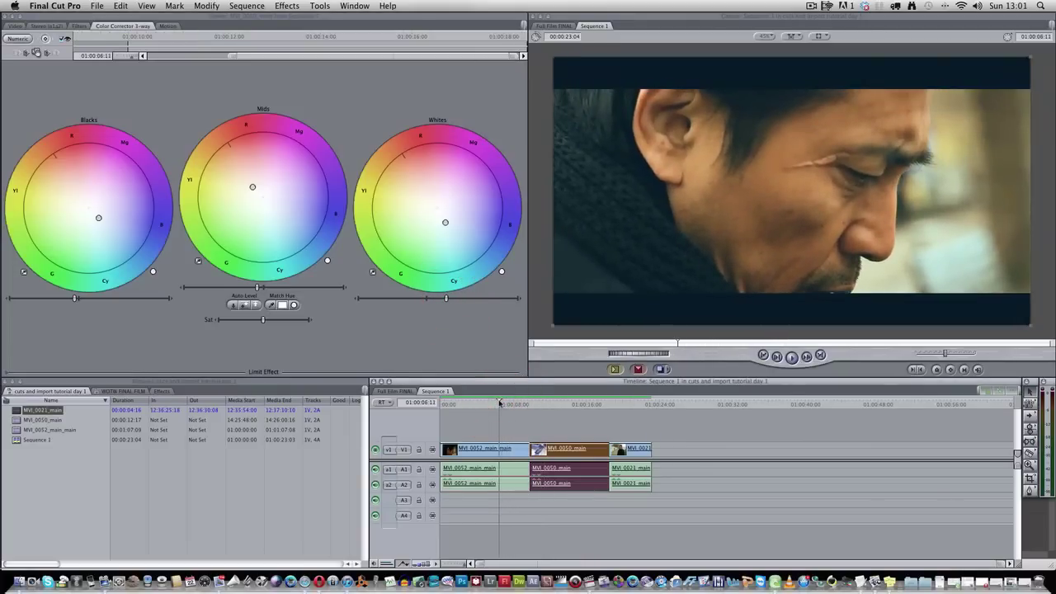
{"action": "key", "text": "space"}
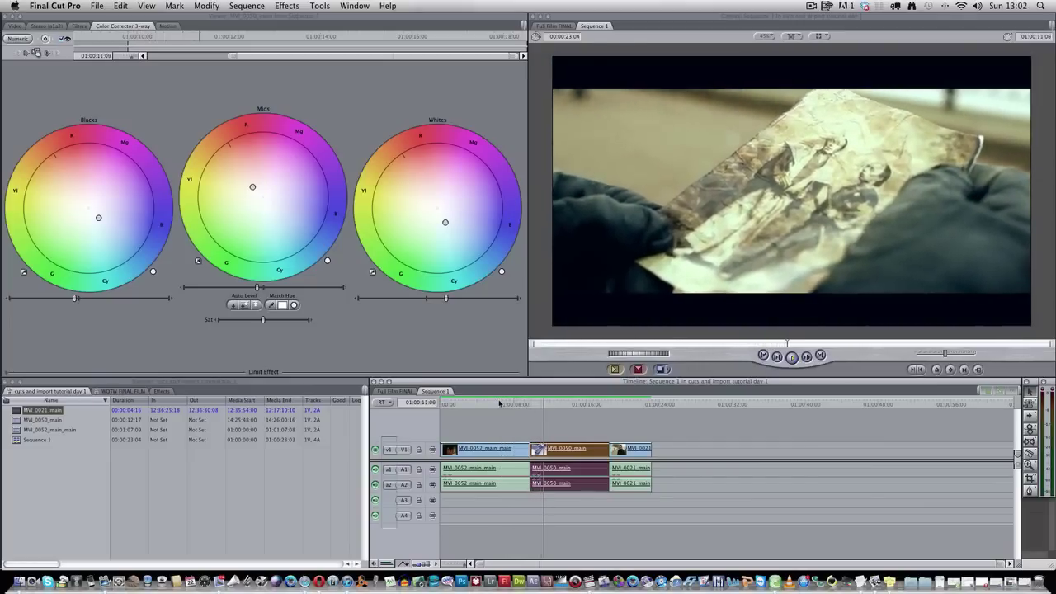
{"action": "key", "text": "space"}
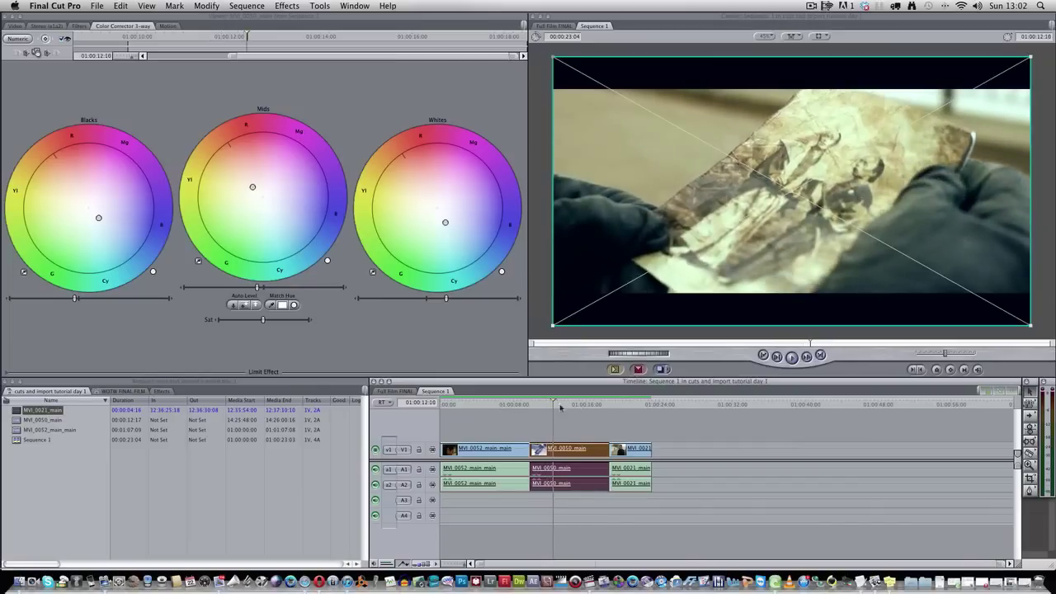
{"action": "left_click_drag", "start_coordinate": [561, 407], "coordinate": [513, 403]}
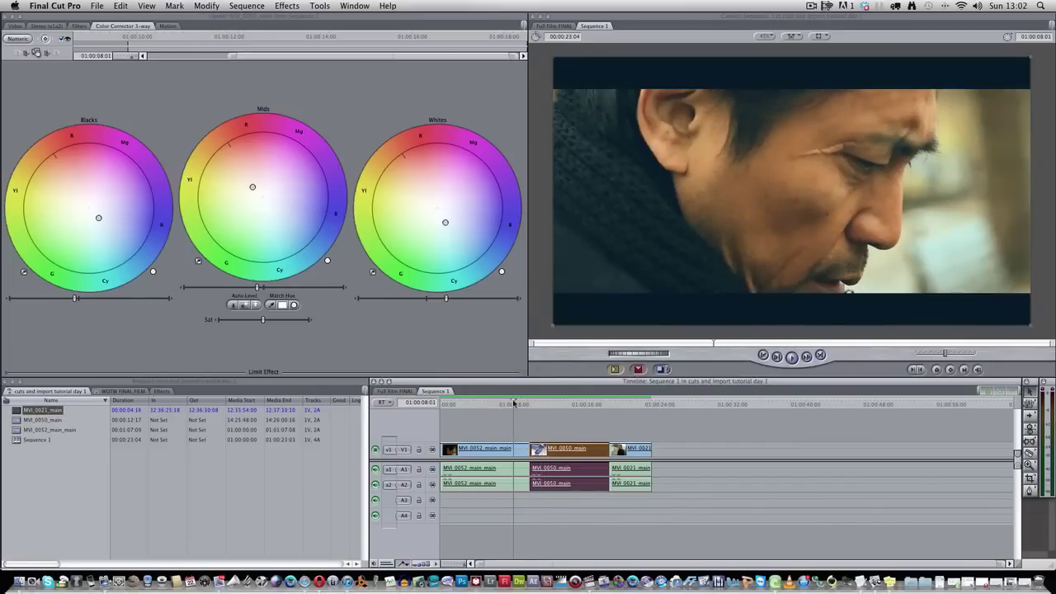
{"action": "key", "text": "space"}
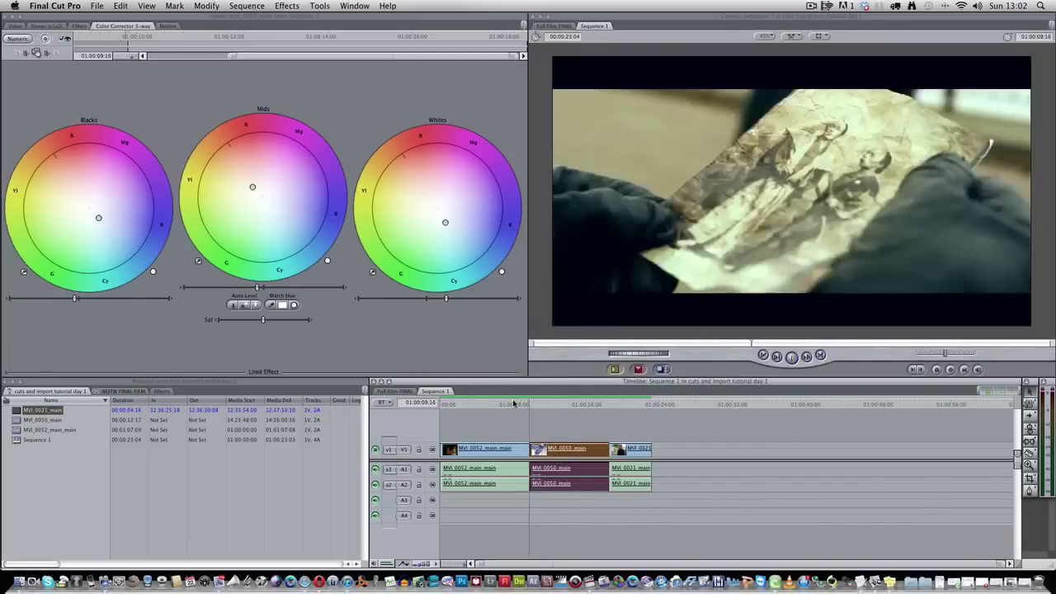
{"action": "left_click", "coordinate": [580, 405]}
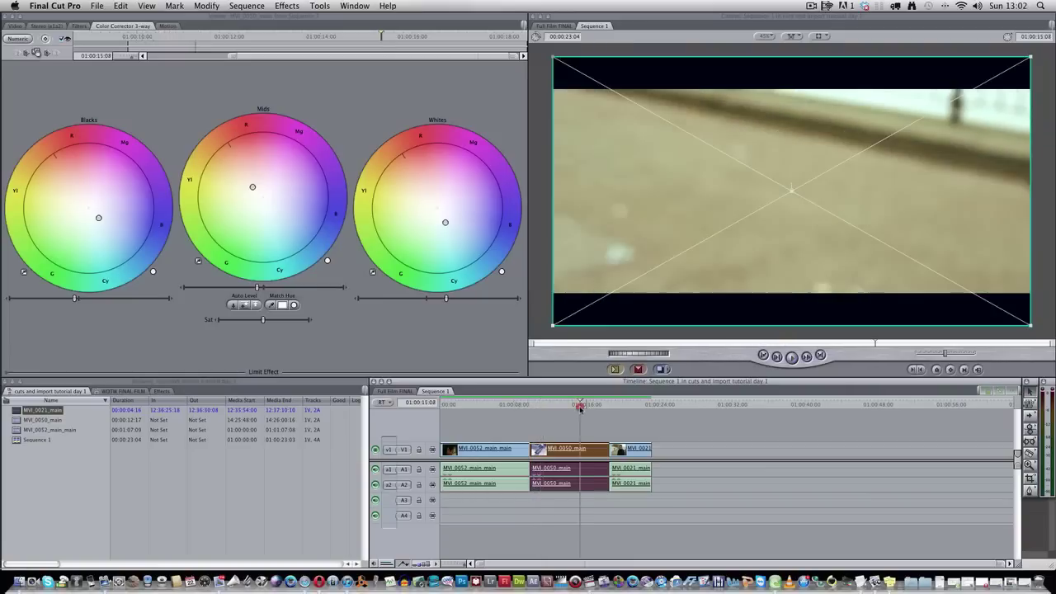
{"action": "left_click_drag", "start_coordinate": [580, 407], "coordinate": [510, 407]}
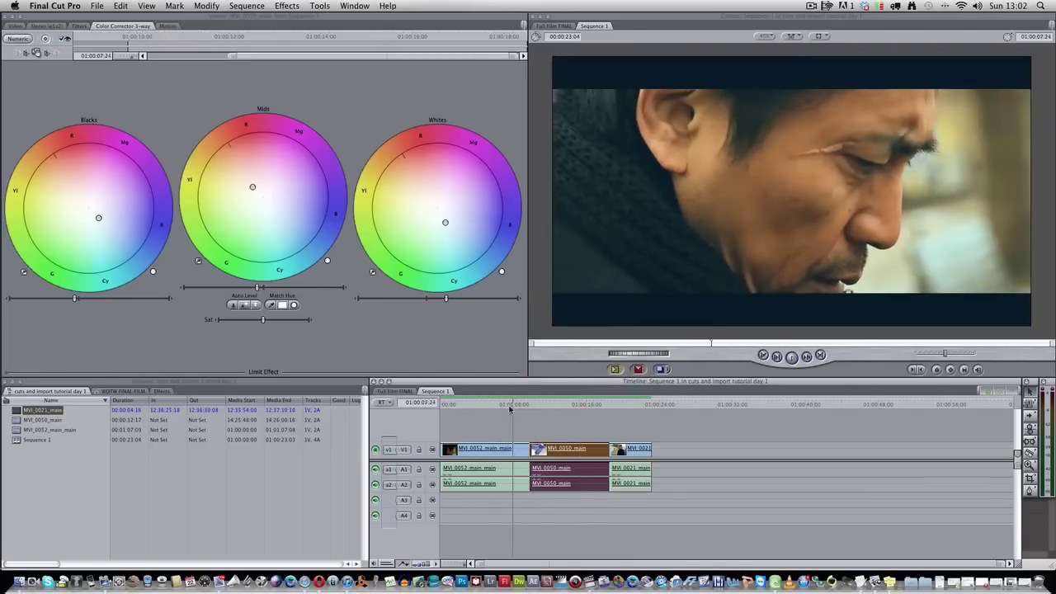
{"action": "key", "text": "space"}
{"action": "key", "text": "space"}
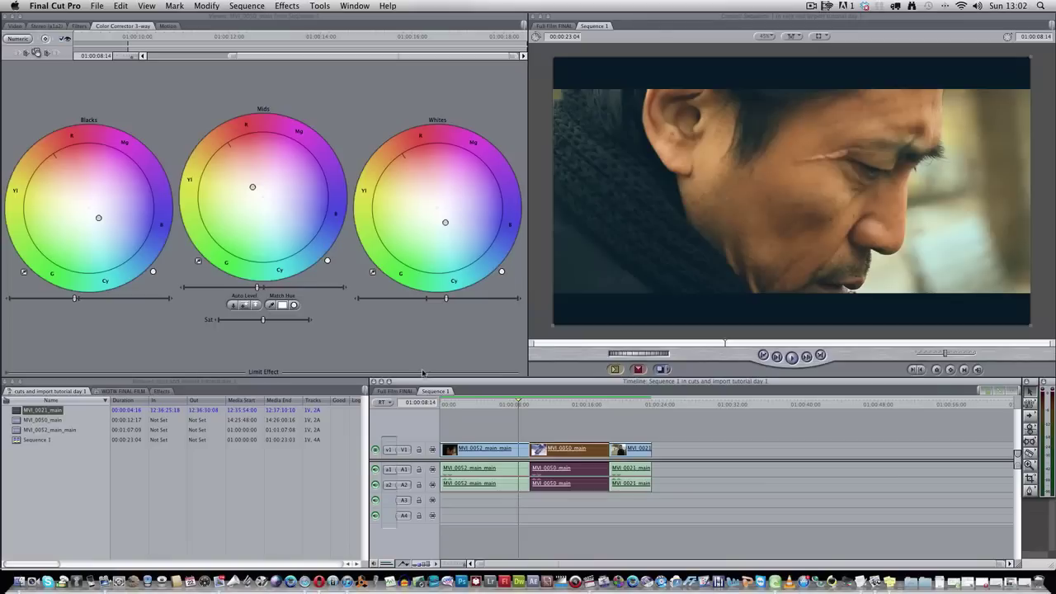
{"action": "left_click", "coordinate": [529, 405]}
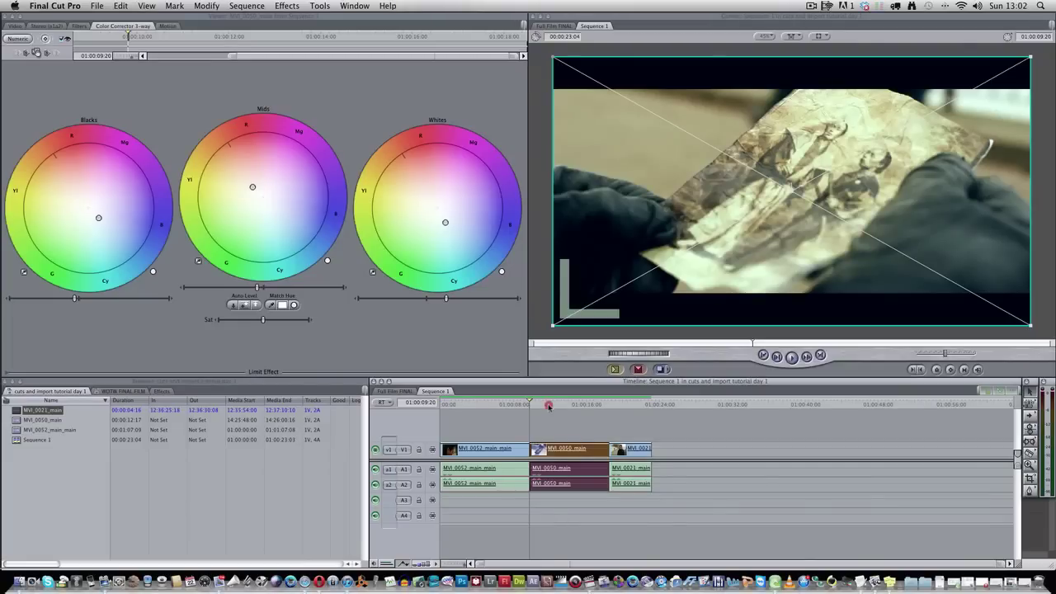
{"action": "mouse_move", "coordinate": [549, 405]}
{"action": "left_mouse_down"}
{"action": "mouse_move", "coordinate": [650, 406]}
{"action": "mouse_move", "coordinate": [507, 408]}
{"action": "mouse_move", "coordinate": [529, 405]}
{"action": "left_mouse_up"}
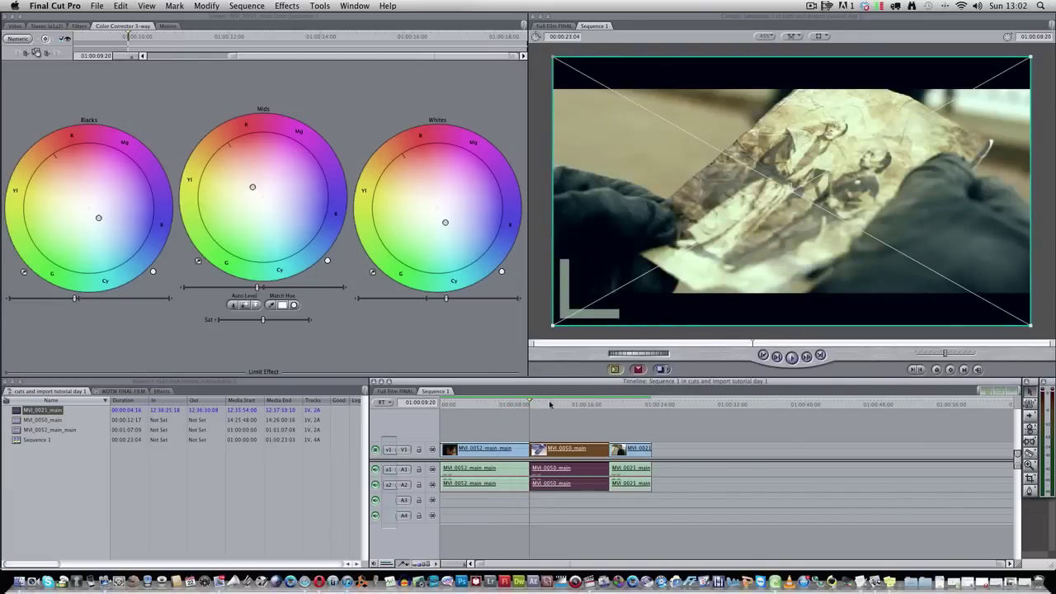
{"action": "left_click", "coordinate": [551, 404]}
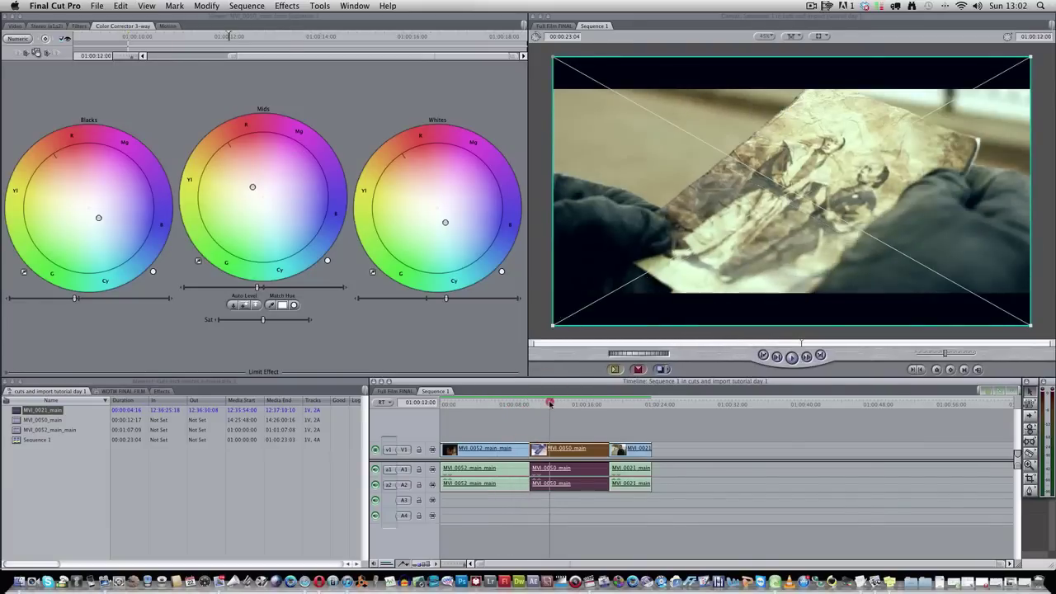
{"action": "left_click", "coordinate": [550, 404]}
{"action": "key", "text": "Up"}
{"action": "key", "text": "Up"}
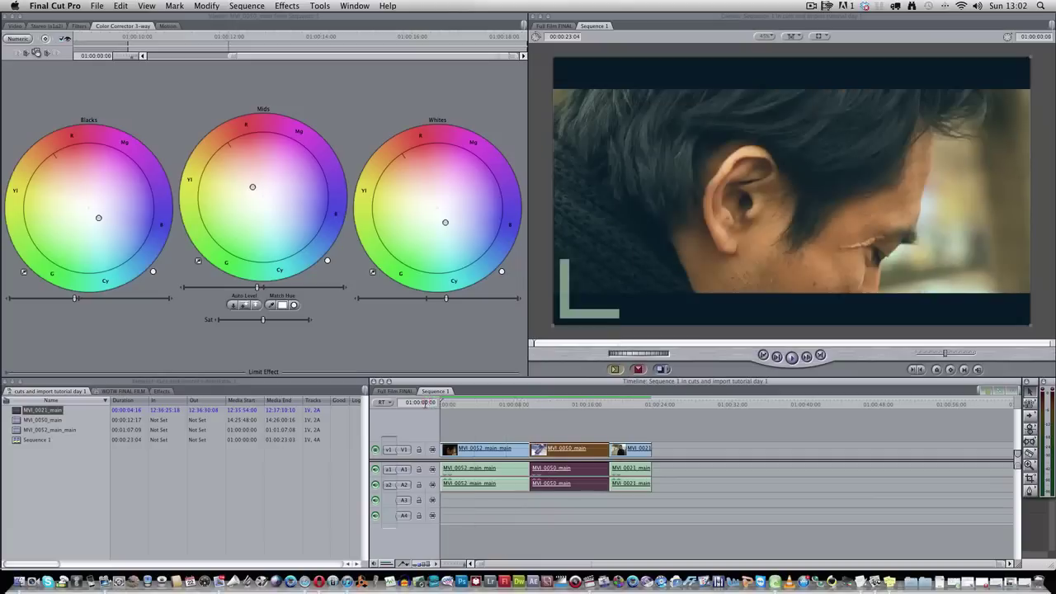
{"action": "left_click", "coordinate": [426, 403]}
{"action": "key", "text": "space"}
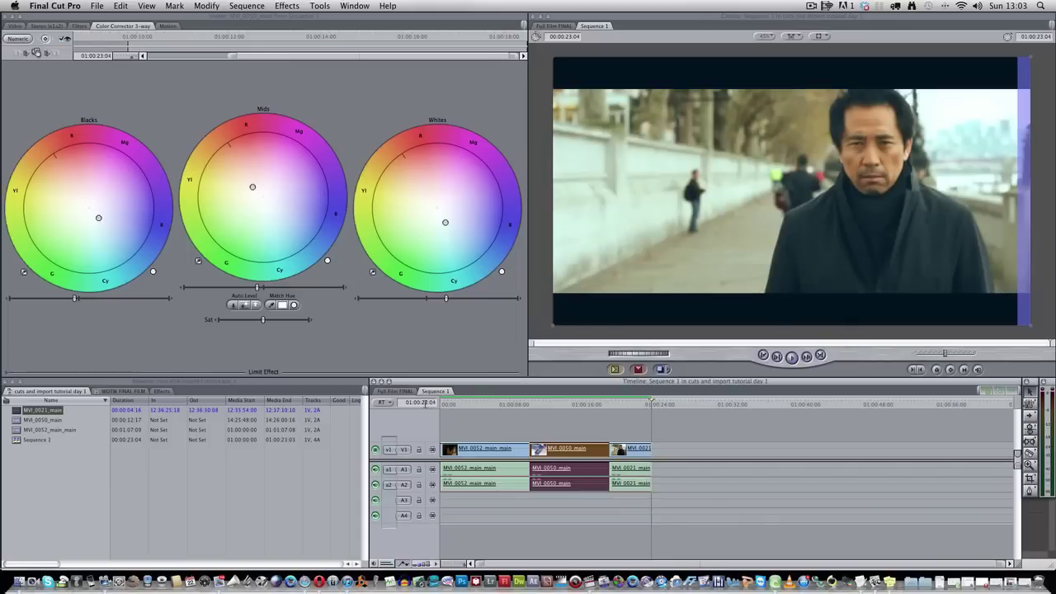
{"action": "left_click_drag", "start_coordinate": [586, 403], "coordinate": [530, 402]}
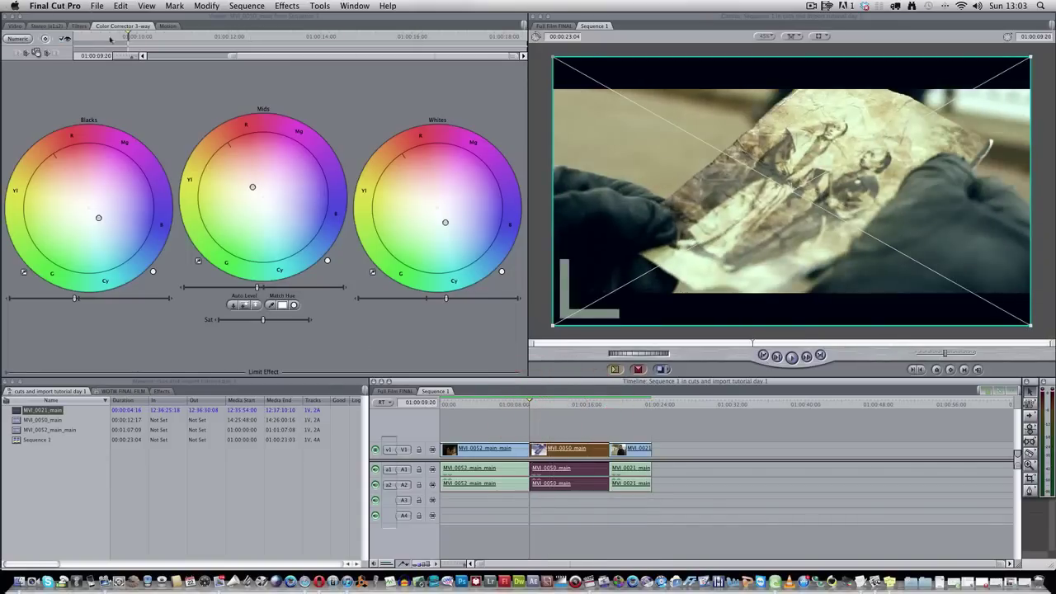